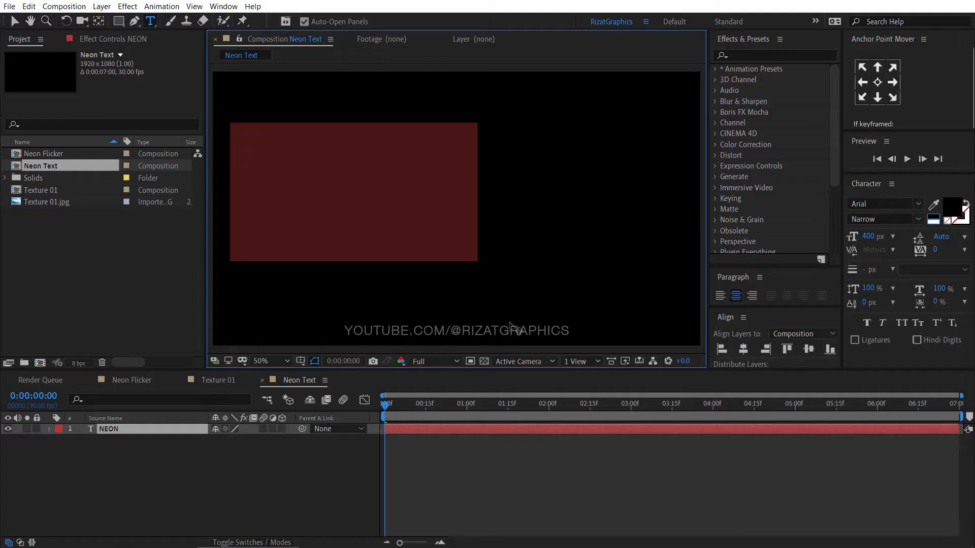
# - Fill the NEON text with white, then centre its anchor point and align the layer to the middle of the composition
pyautogui.click(934, 221)
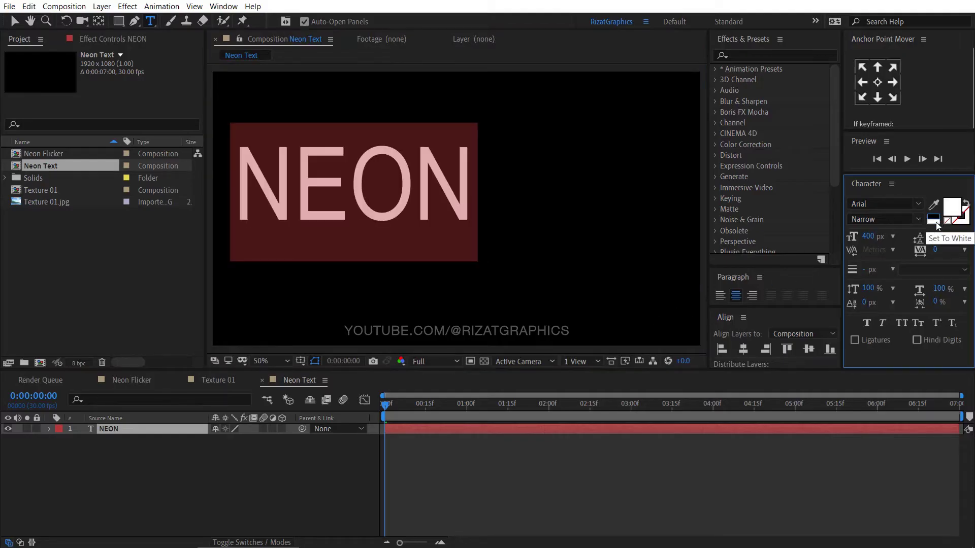
pyautogui.click(878, 83)
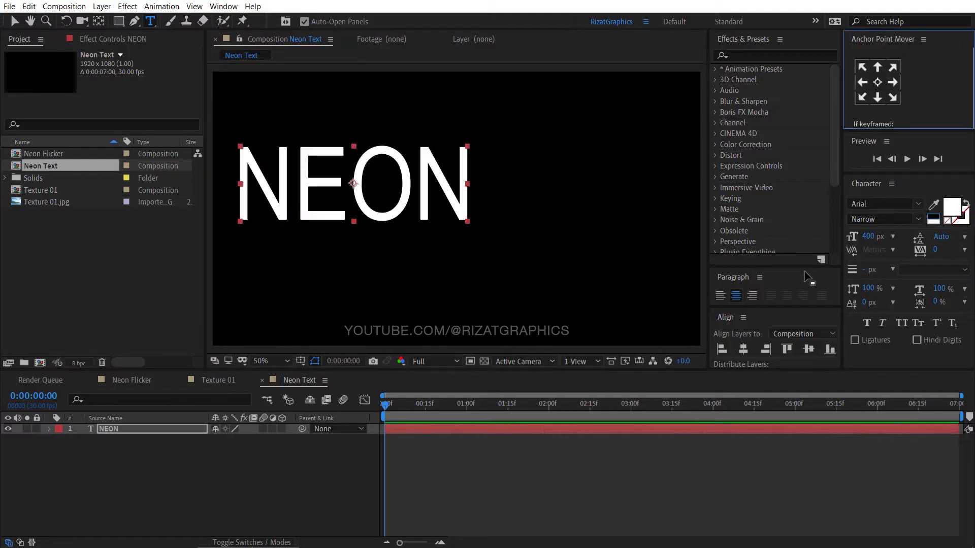
pyautogui.click(804, 349)
pyautogui.click(740, 354)
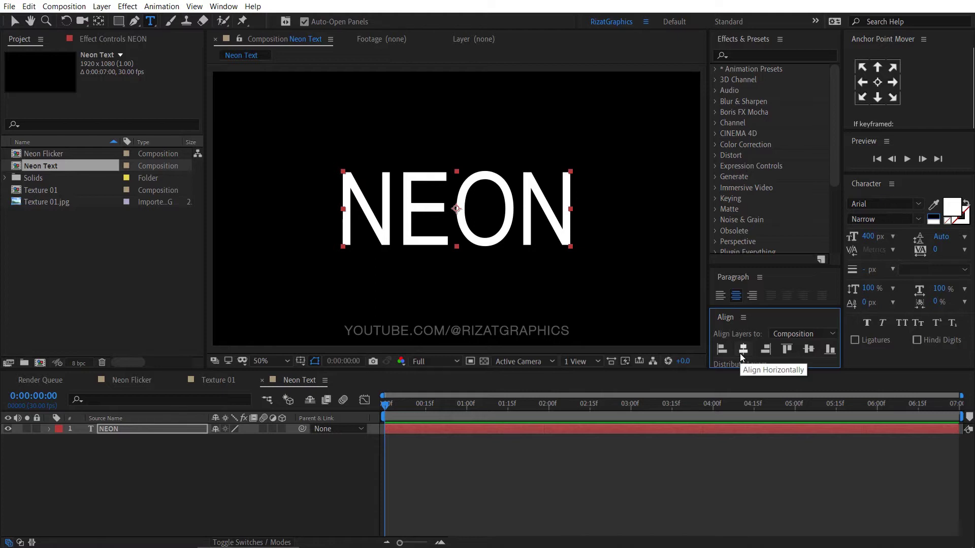
# - Set the NEON text's font to HELLO DENVER DISPLAY REGULAR and re-centre the layer horizontally in the composition
pyautogui.click(885, 204)
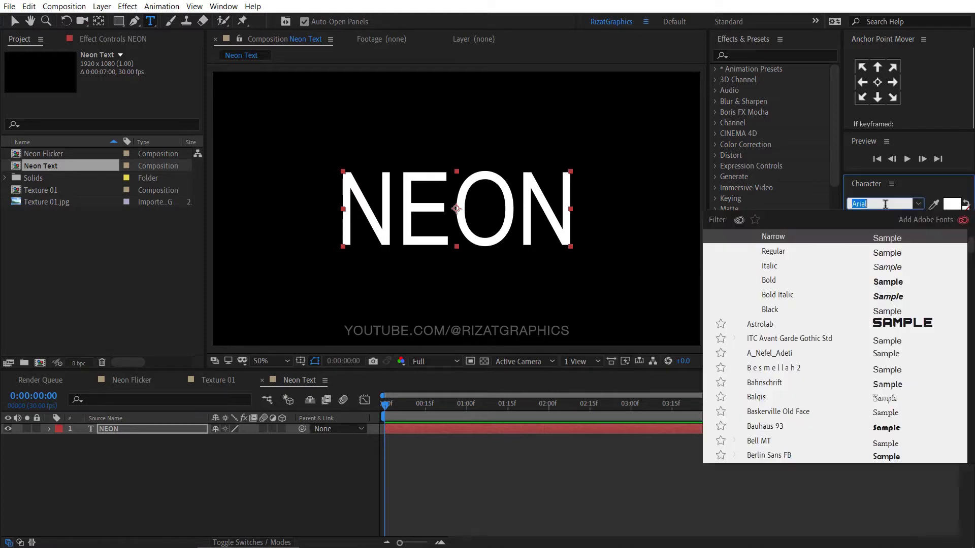
pyautogui.write('hel')
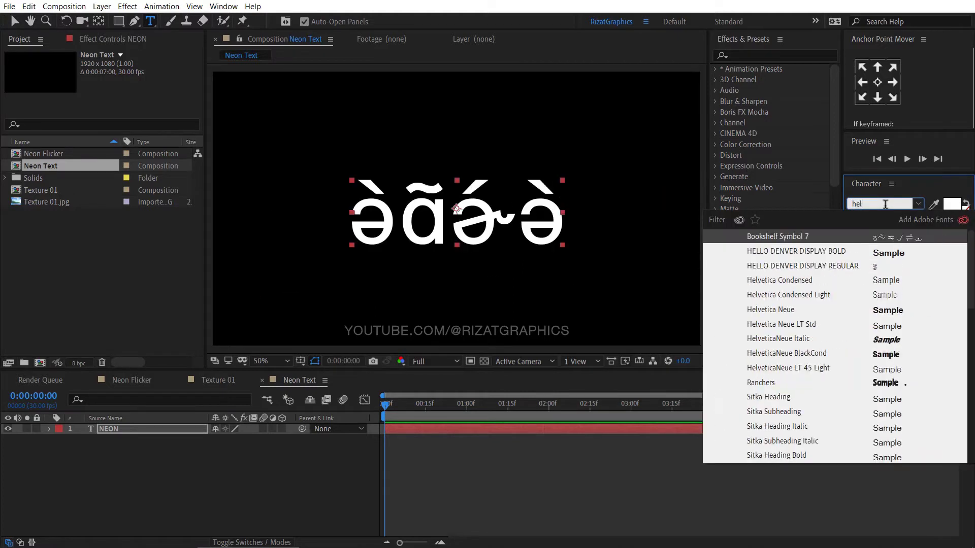
pyautogui.press('Down')
pyautogui.press('Down')
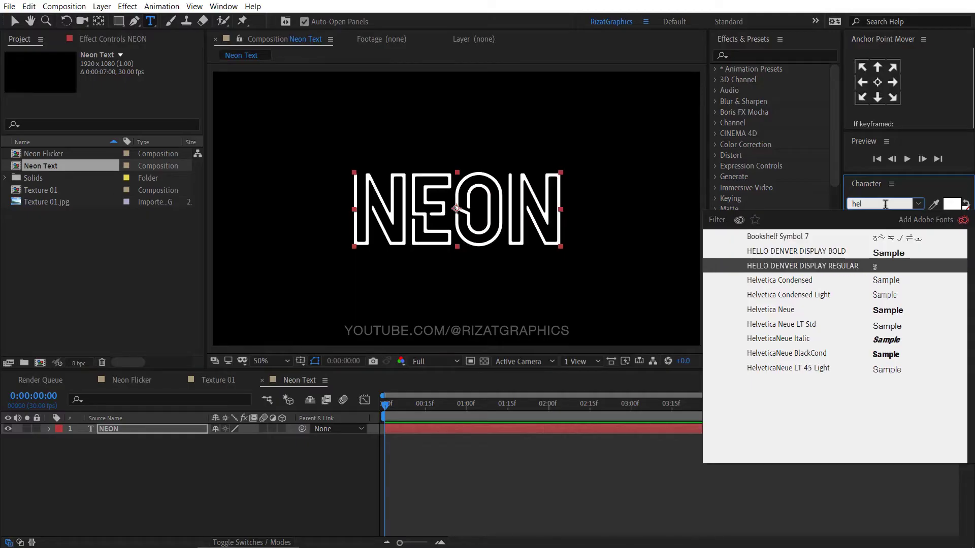
pyautogui.click(882, 266)
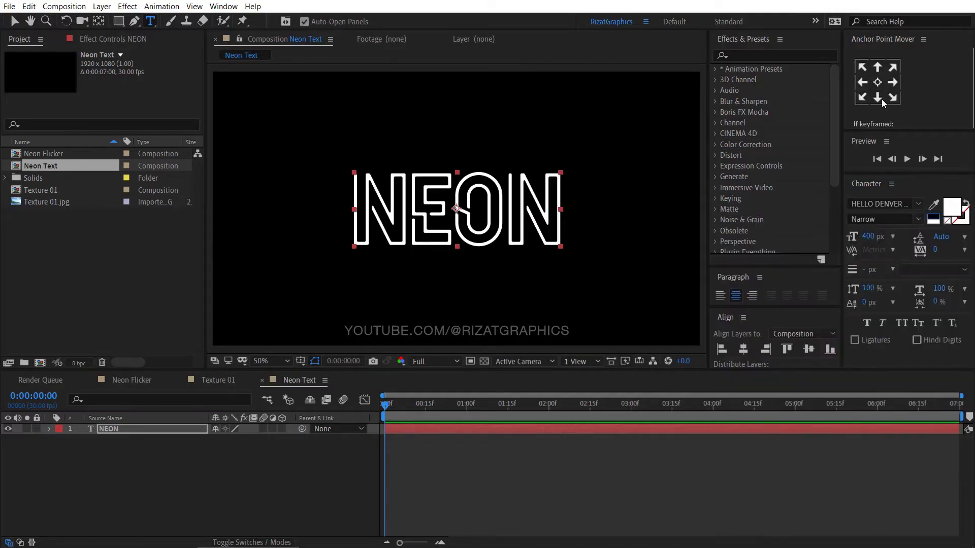
pyautogui.click(743, 350)
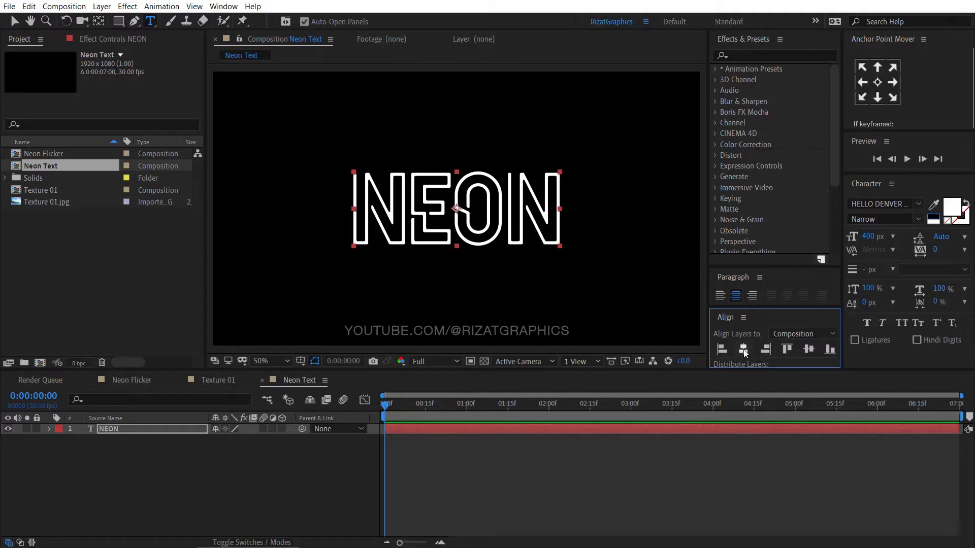
# - Create masks from the NEON text layer
pyautogui.rightClick(133, 430)
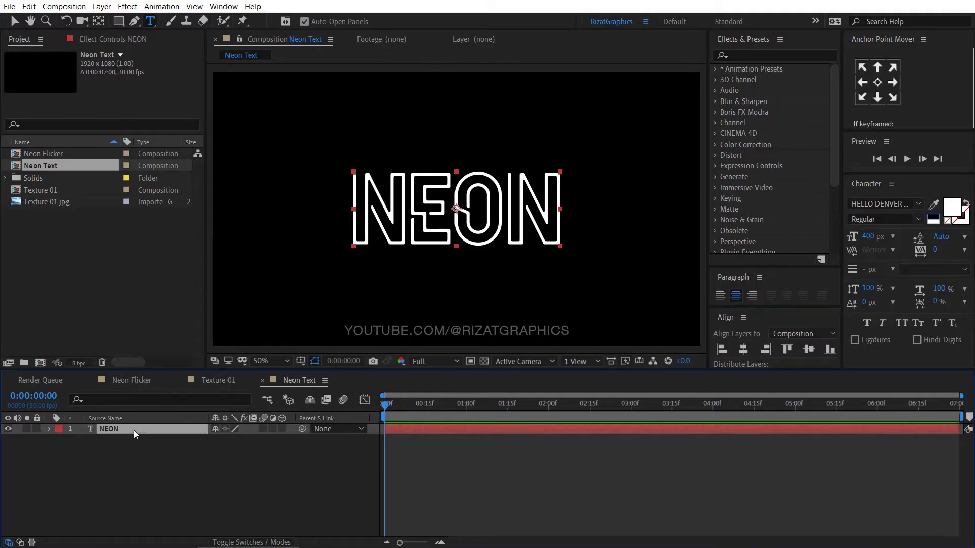
pyautogui.moveTo(172, 355)
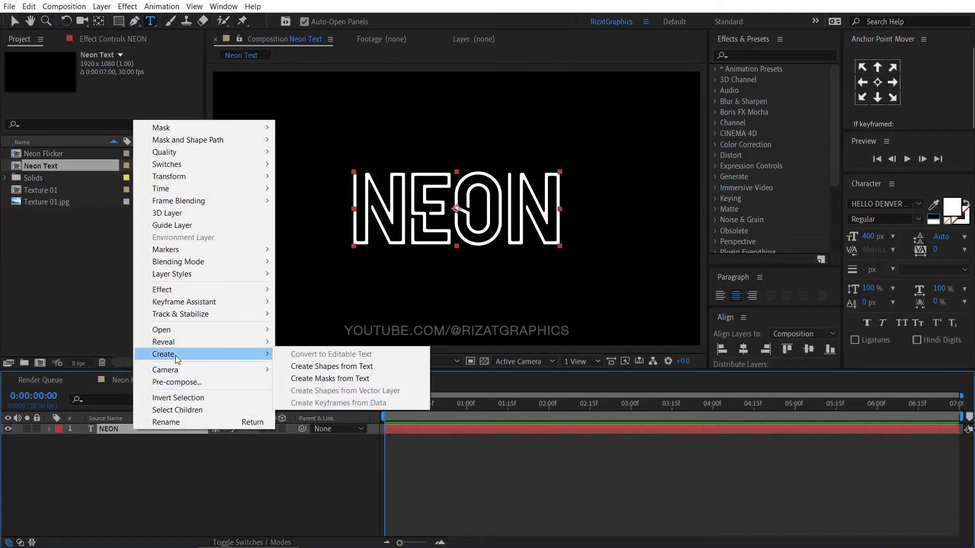
pyautogui.click(344, 379)
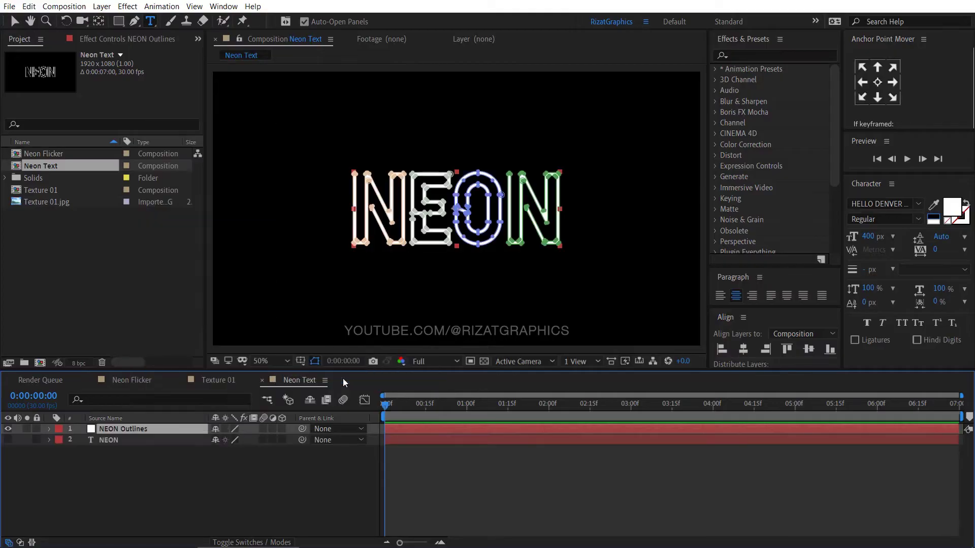
# - Expand the letter masks of the NEON Outlines layer and hide the mask paths in the composition view
pyautogui.click(49, 429)
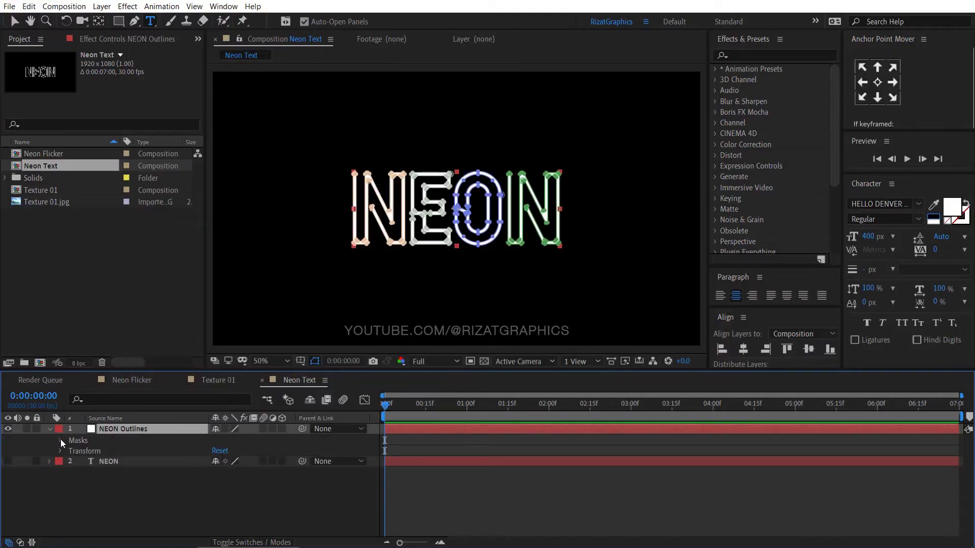
pyautogui.click(60, 440)
pyautogui.click(100, 451)
pyautogui.keyDown('shift'); pyautogui.click(103, 483); pyautogui.keyUp('shift')
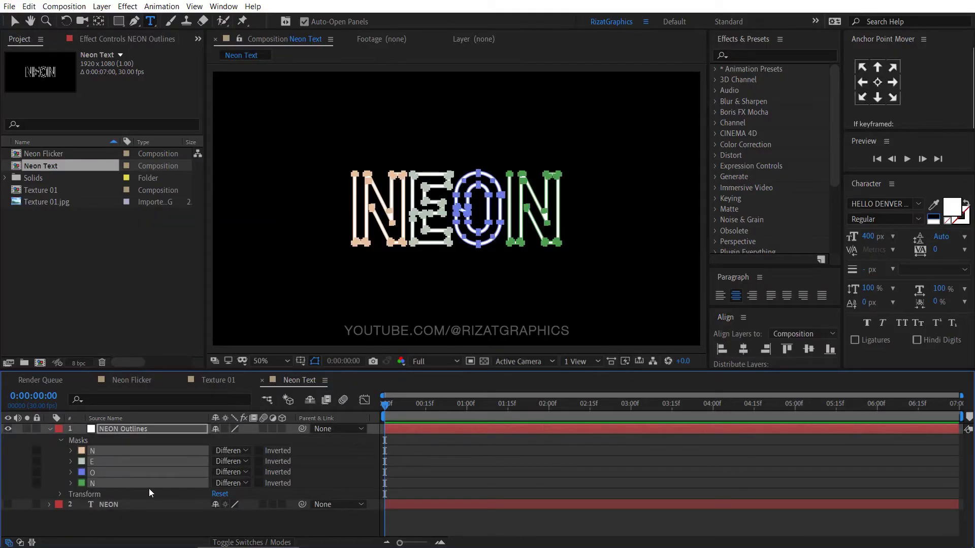
pyautogui.click(315, 361)
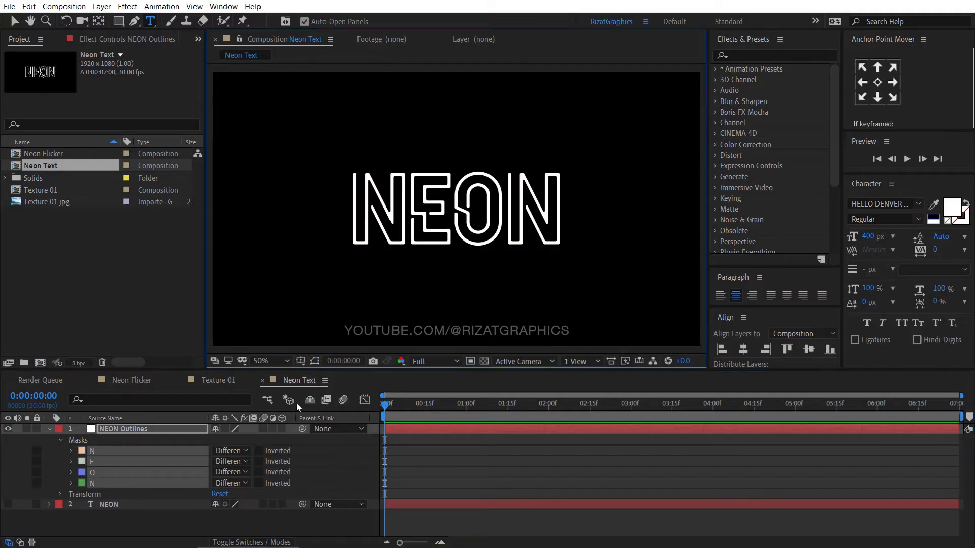
pyautogui.click(105, 517)
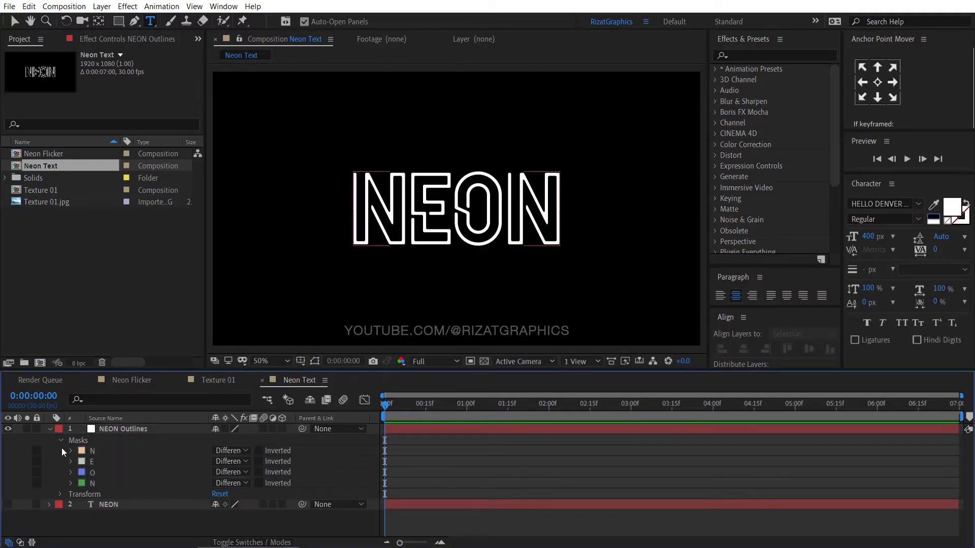
# - Keyframe the E mask's opacity at 0% on frame 0 and 100% on frame 2
pyautogui.click(71, 462)
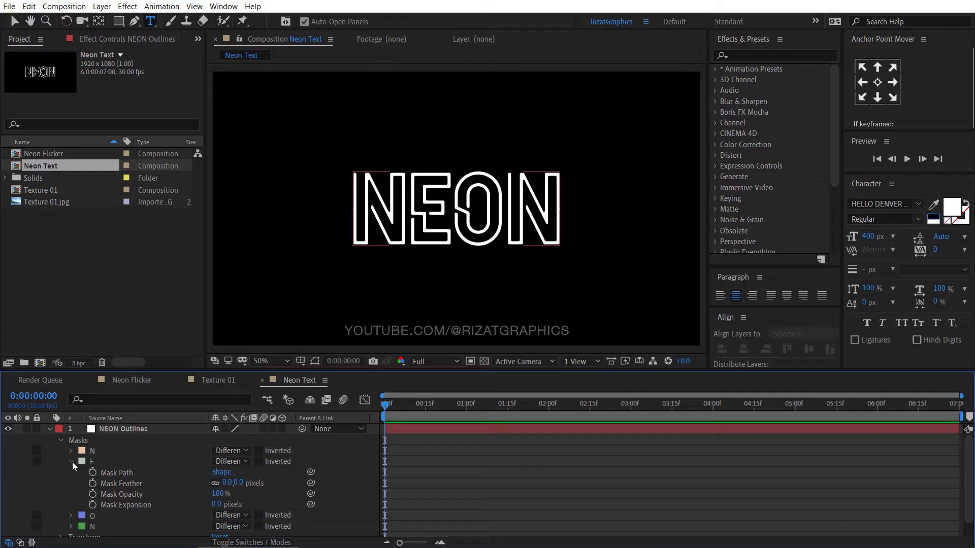
pyautogui.click(117, 495)
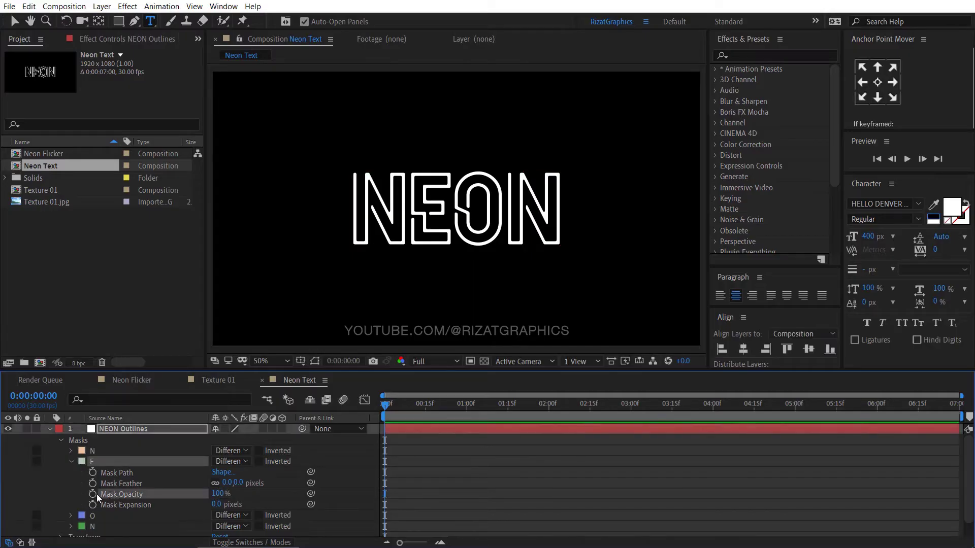
pyautogui.click(93, 493)
pyautogui.moveTo(216, 493); pyautogui.dragTo(121, 490)
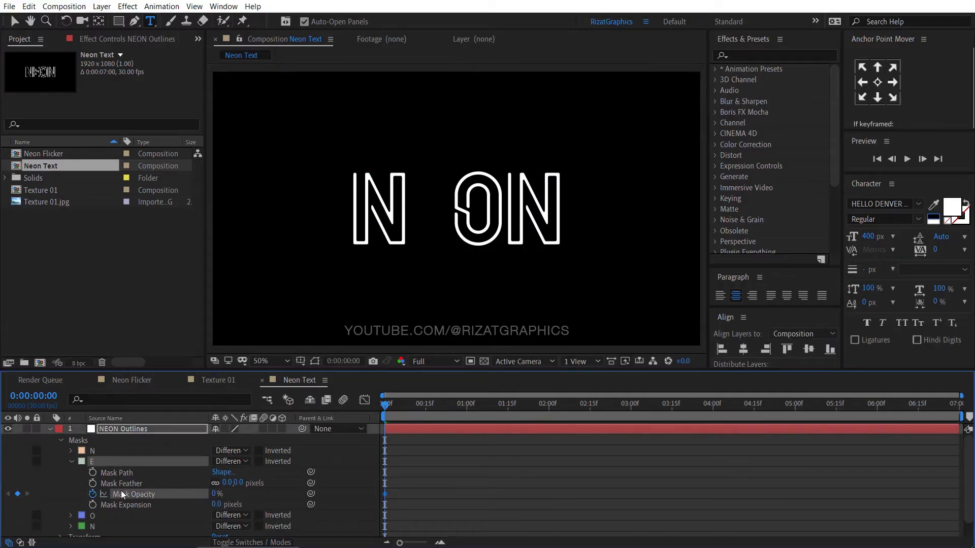
pyautogui.moveTo(385, 495)
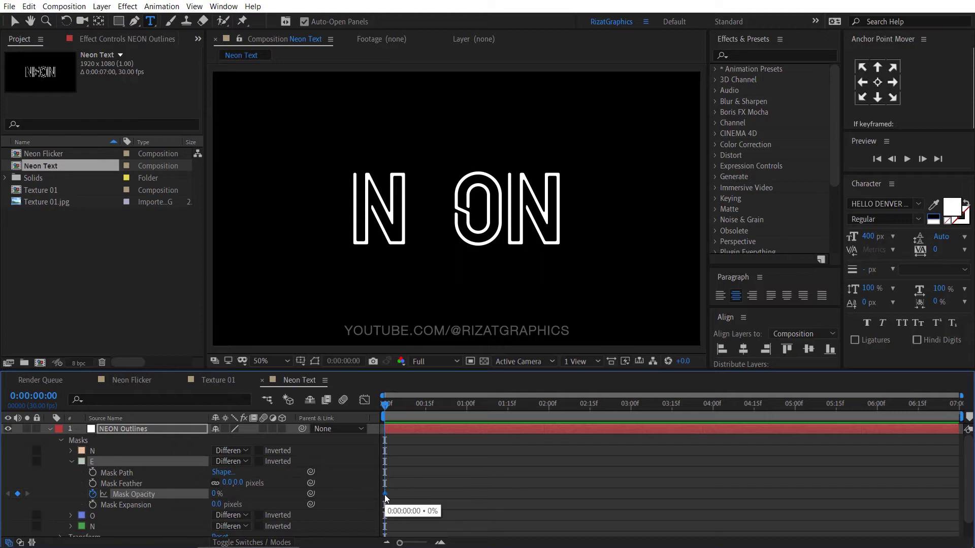
pyautogui.press('pagedown')
pyautogui.press('pagedown')
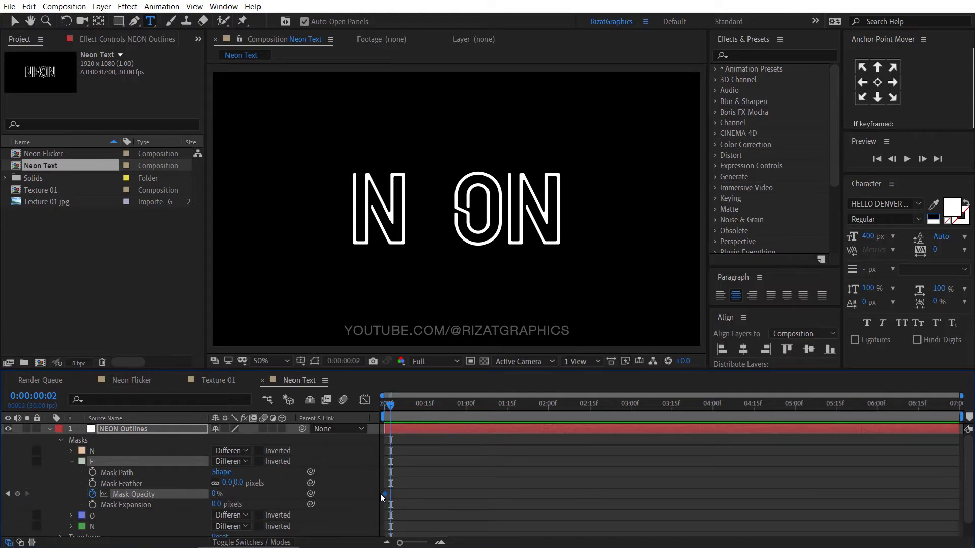
pyautogui.moveTo(217, 493); pyautogui.dragTo(389, 495)
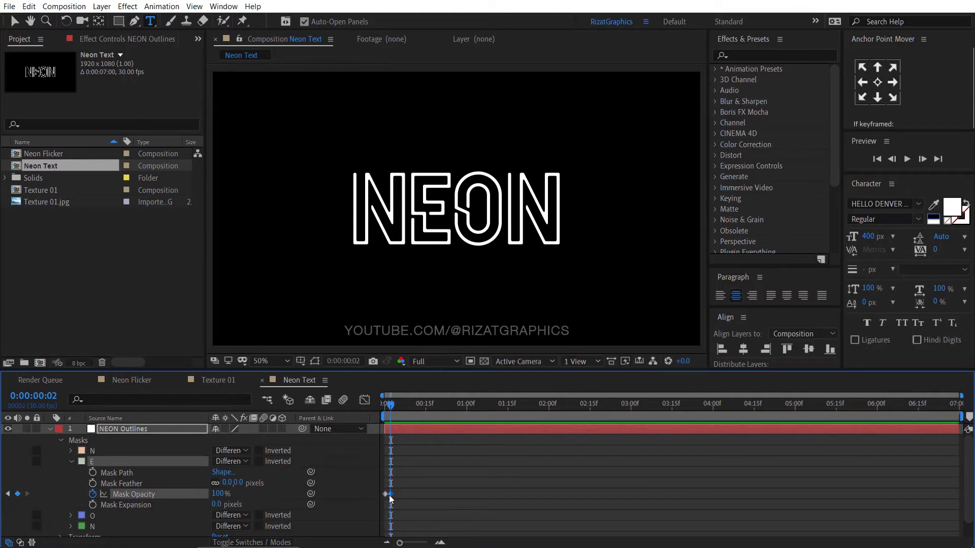
# - Add E mask opacity keyframes of 0% on frame 4 and 100% on frame 6
pyautogui.press('pagedown')
pyautogui.press('pagedown')
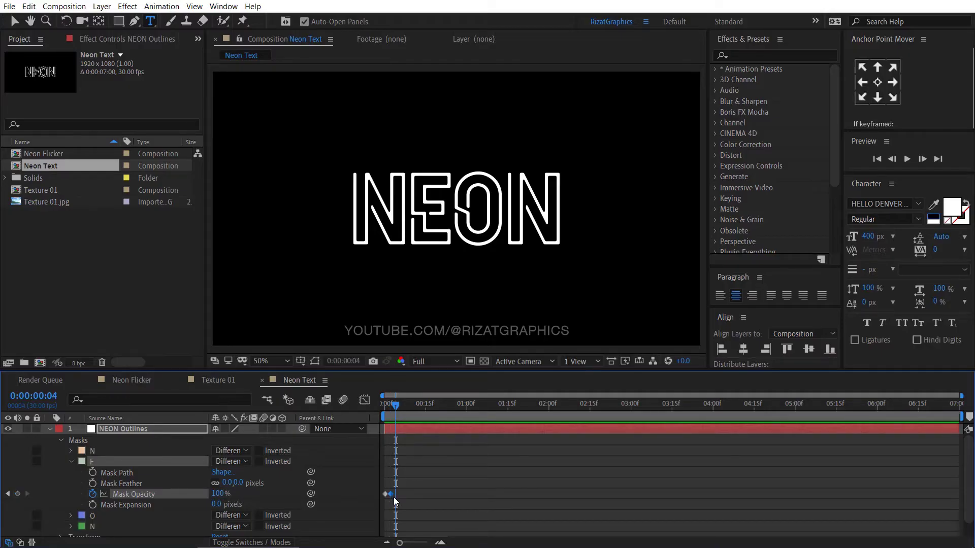
pyautogui.moveTo(217, 493); pyautogui.dragTo(76, 482)
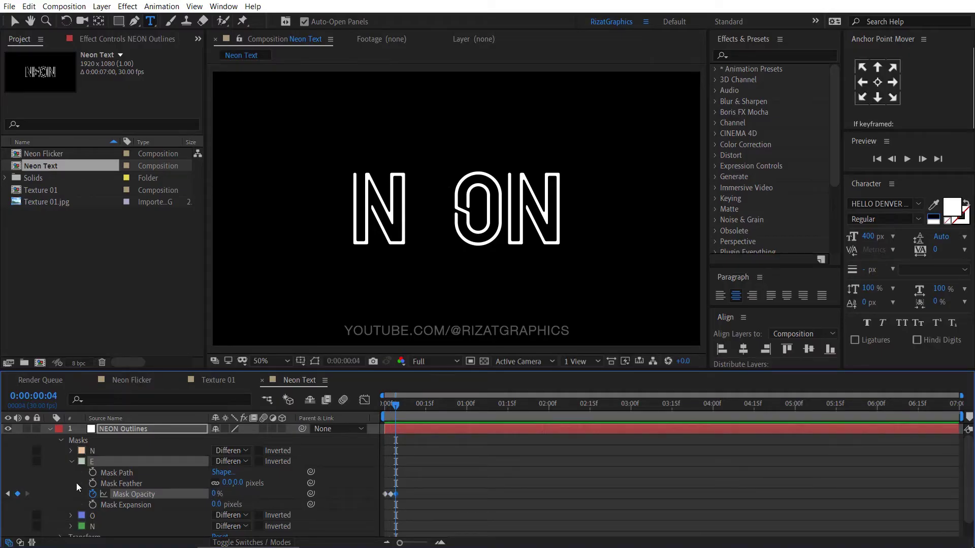
pyautogui.press('pagedown')
pyautogui.press('pagedown')
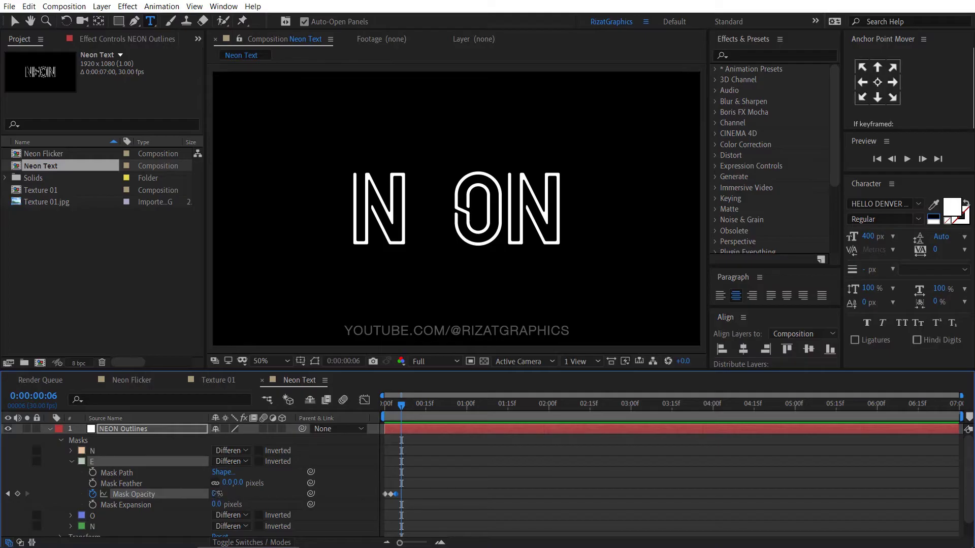
pyautogui.moveTo(218, 493); pyautogui.dragTo(418, 494)
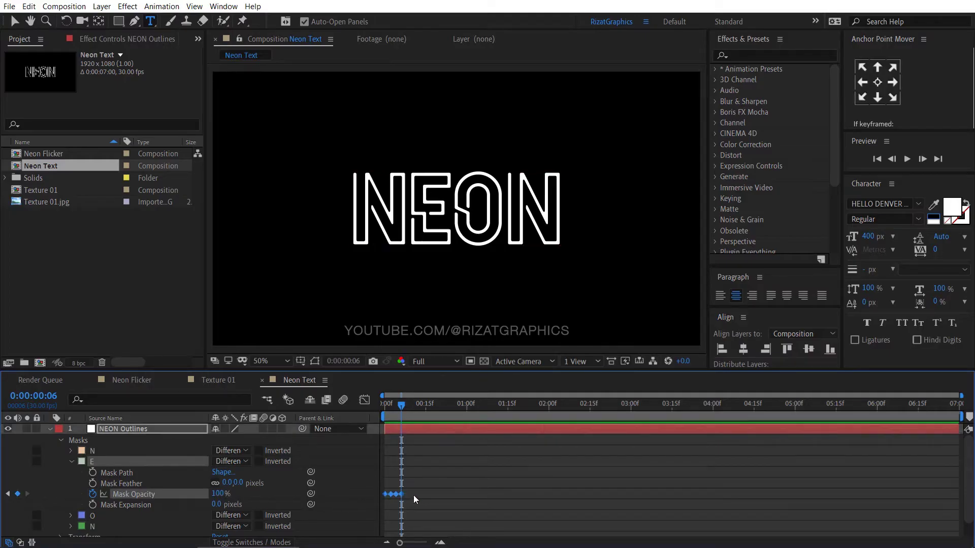
# - Paste a copy of the four E mask opacity keyframes at frame 8
pyautogui.press('pagedown')
pyautogui.press('pagedown')
pyautogui.hotkey('ctrl', 'v')
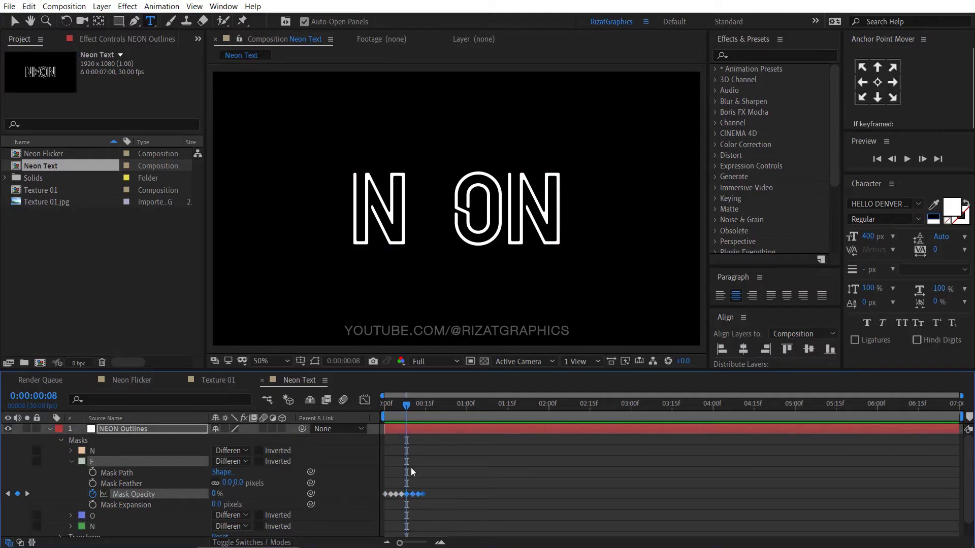
# - Paste the four copied opacity keyframes again at frame 16
pyautogui.press('pagedown')
pyautogui.press('pagedown')
pyautogui.press('pagedown')
pyautogui.press('pagedown')
pyautogui.press('pagedown')
pyautogui.press('pagedown')
pyautogui.press('pagedown')
pyautogui.press('pagedown')
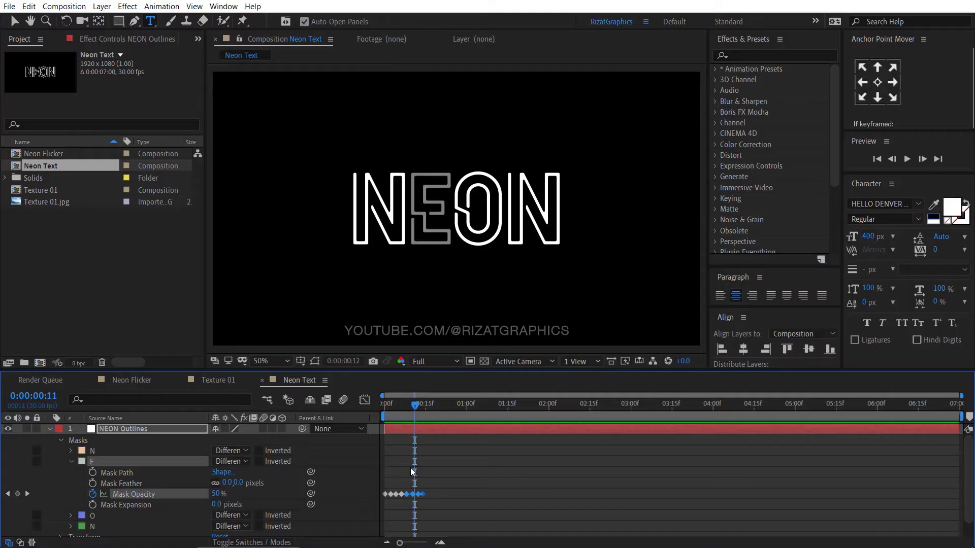
pyautogui.hotkey('ctrl', 'v')
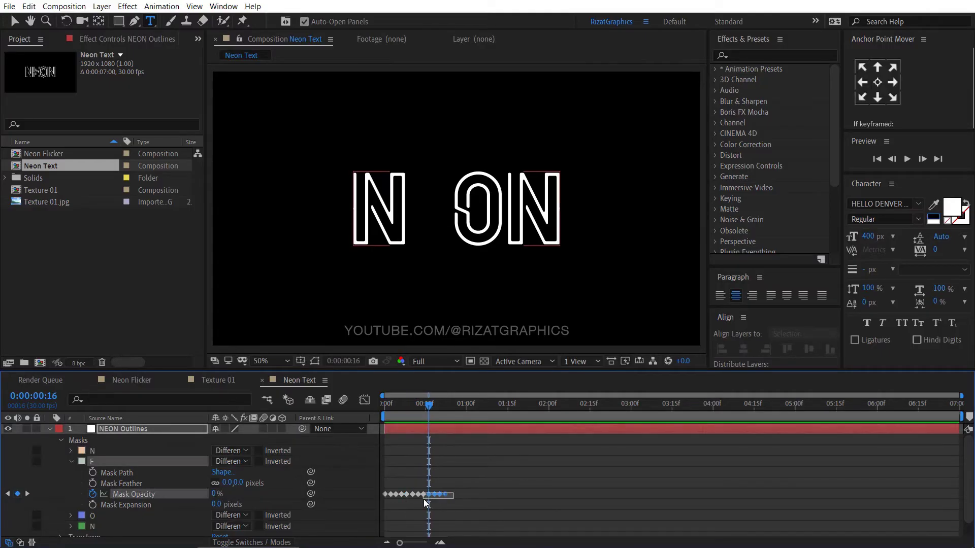
# - Shift the last four E mask opacity keyframes to about frame 23 and add a 100% keyframe at frame 21
pyautogui.moveTo(428, 498); pyautogui.dragTo(447, 497)
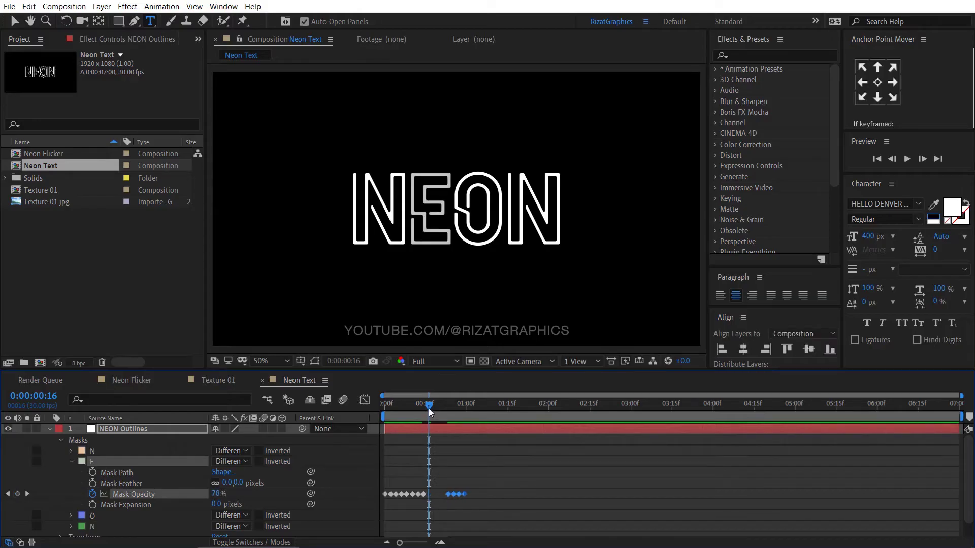
pyautogui.moveTo(428, 408); pyautogui.dragTo(443, 407)
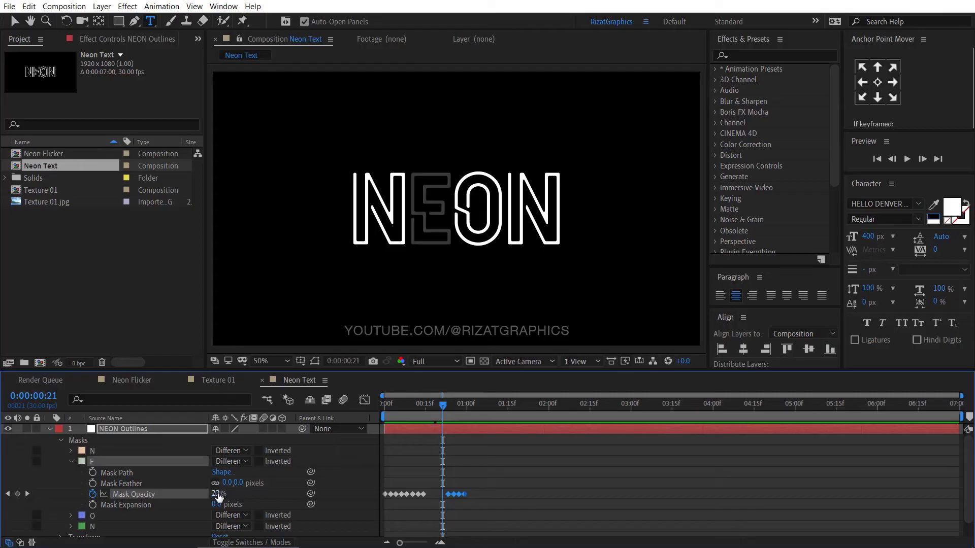
pyautogui.moveTo(218, 497); pyautogui.dragTo(388, 498)
pyautogui.click(422, 513)
# - Play back the E letter's flicker from the start of the composition
pyautogui.press('space')
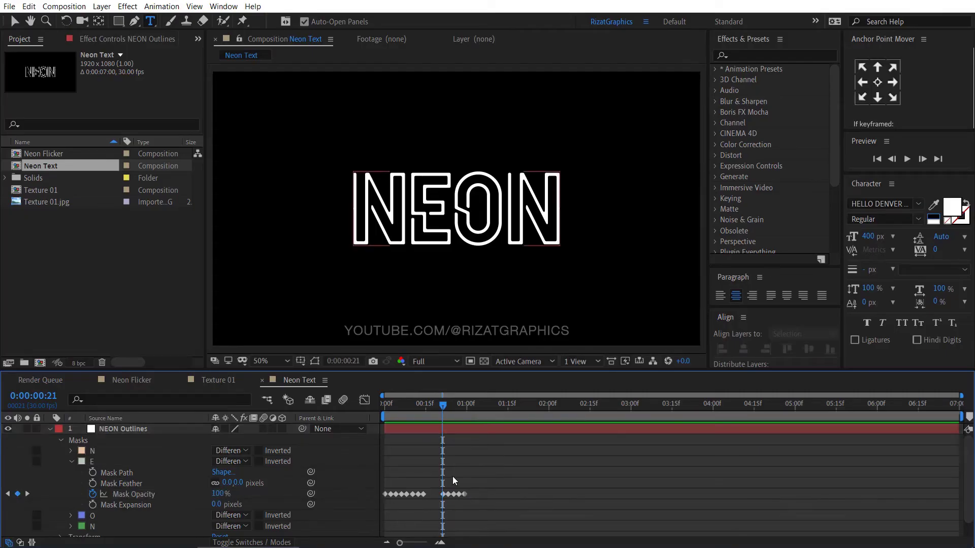
pyautogui.moveTo(429, 407); pyautogui.dragTo(367, 403)
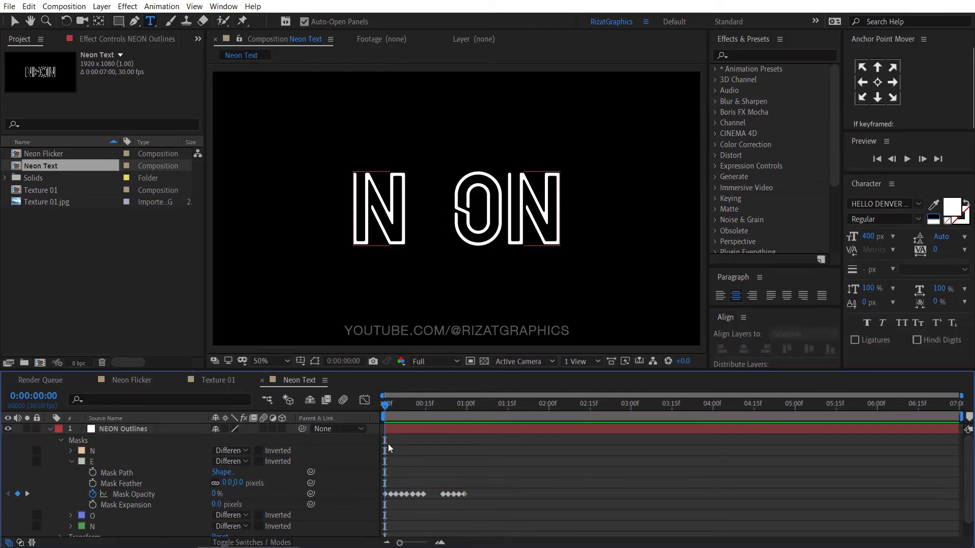
pyautogui.press('space')
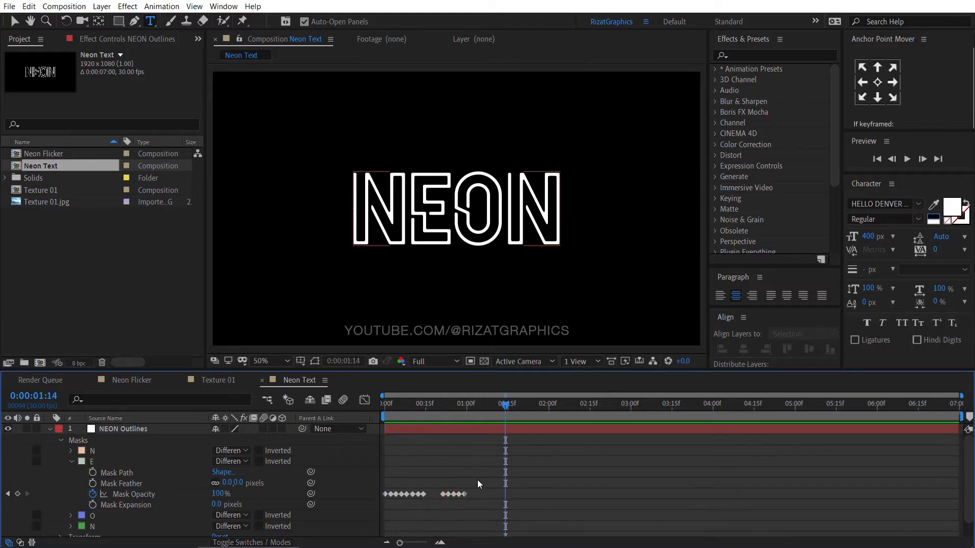
# - Copy the last three E mask opacity keyframes and paste them at 0:00:01:15
pyautogui.moveTo(461, 495); pyautogui.dragTo(452, 497)
pyautogui.click(454, 411)
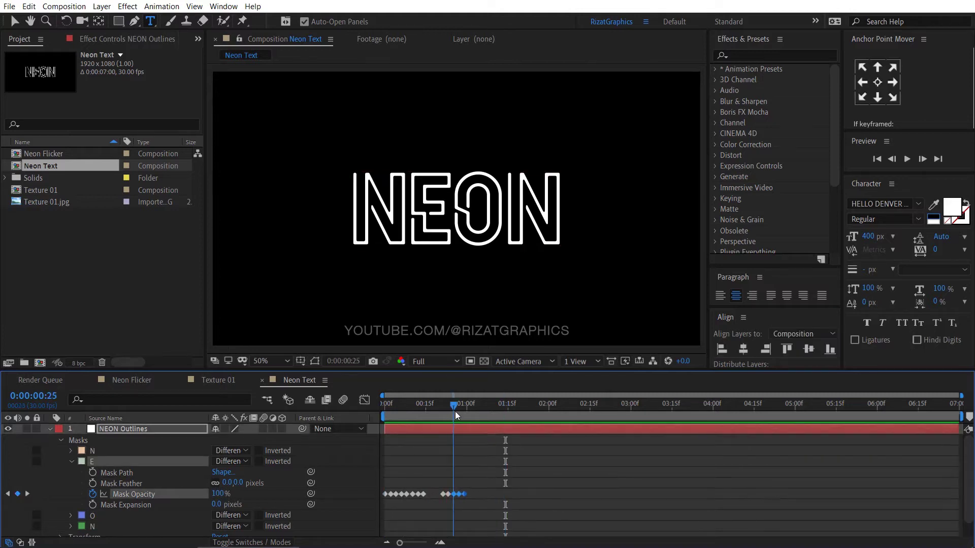
pyautogui.moveTo(455, 405); pyautogui.dragTo(510, 411)
pyautogui.hotkey('ctrl', 'v')
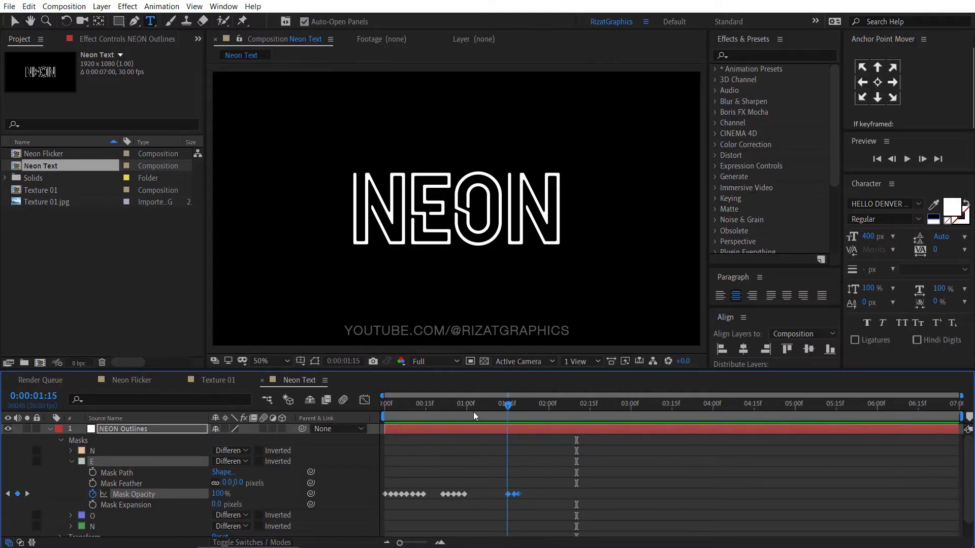
# - Play back the E mask's extended flicker from the start of the composition
pyautogui.press('space')
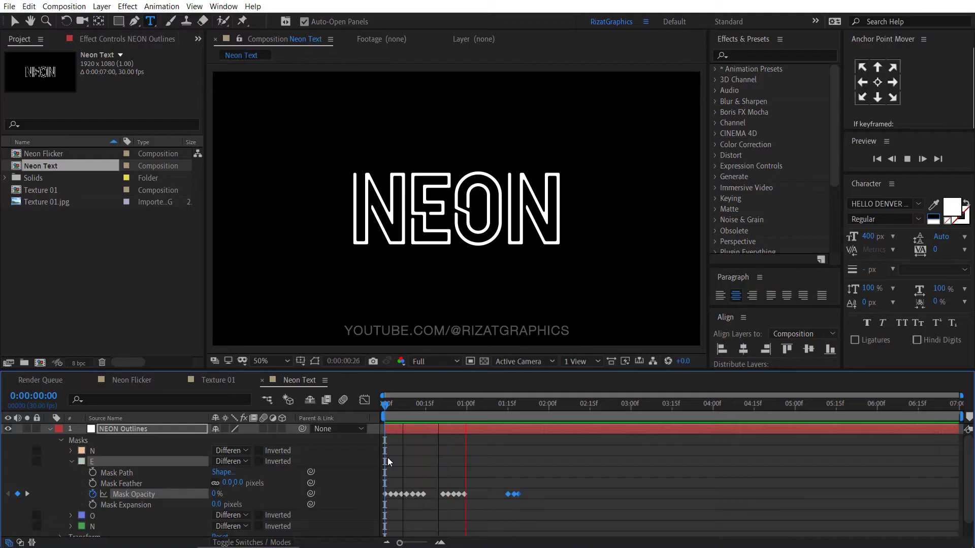
pyautogui.press('space')
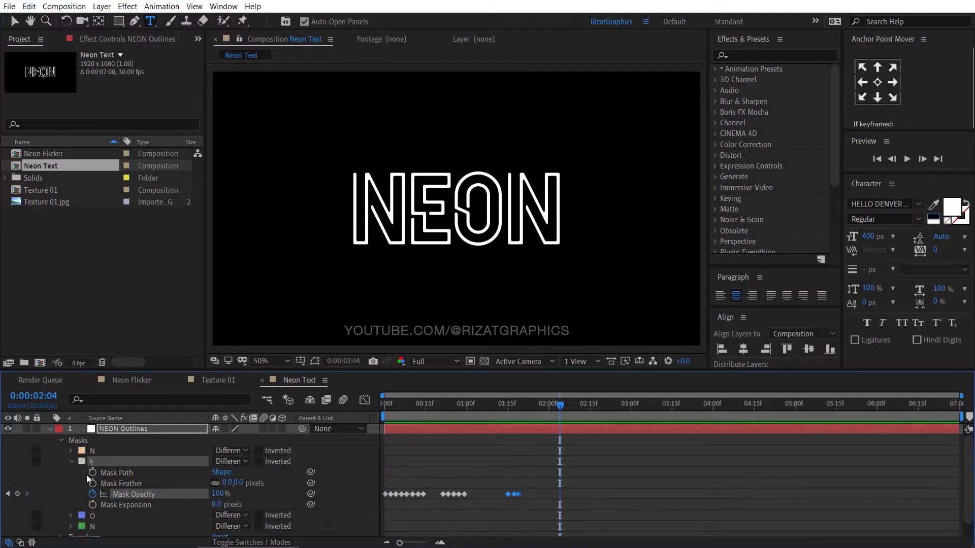
# - Reuse the E mask's opacity keyframes on the first N mask, pasting them at several points up to about 0:00:01:29
pyautogui.moveTo(431, 495); pyautogui.dragTo(383, 496)
pyautogui.click(72, 461)
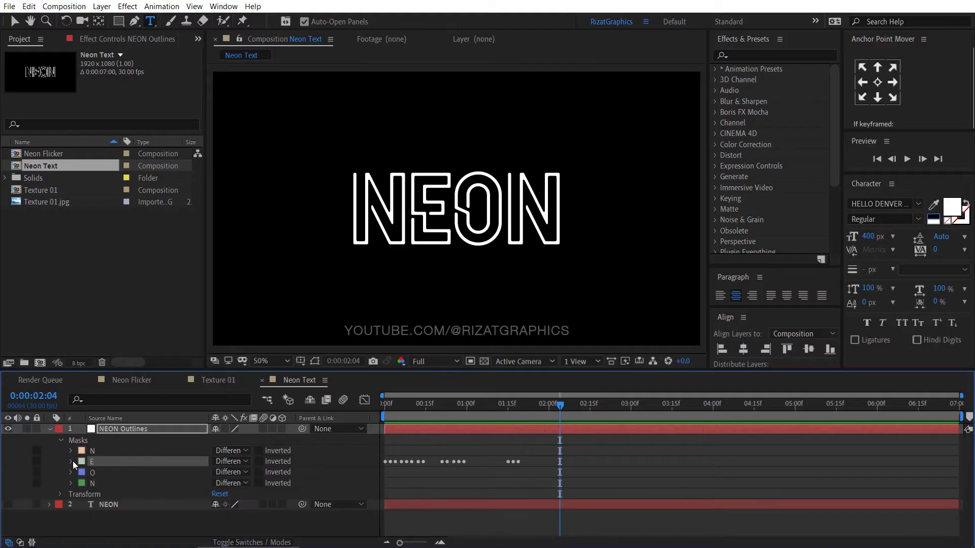
pyautogui.click(71, 451)
pyautogui.hotkey('ctrl', 'v')
pyautogui.click(437, 484)
pyautogui.moveTo(437, 404); pyautogui.dragTo(545, 404)
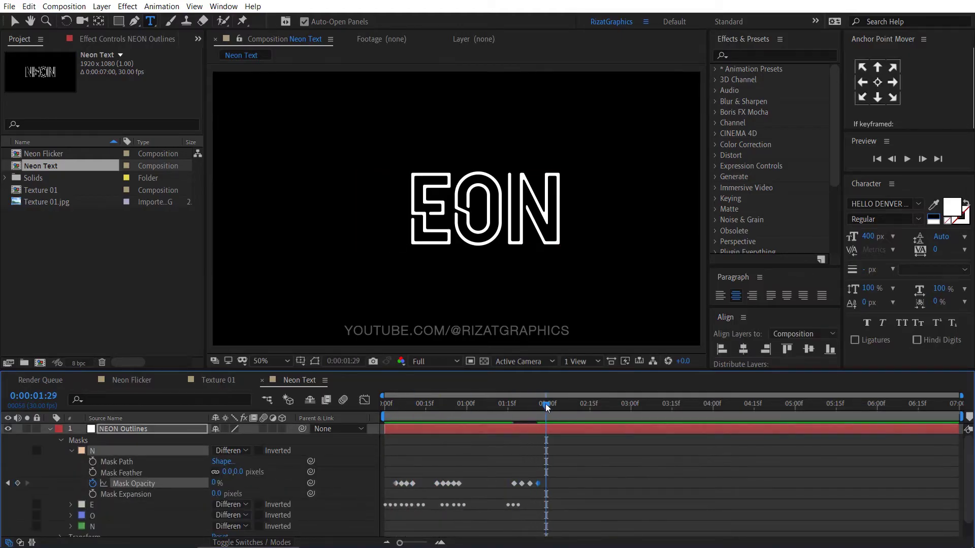
# - Paste the flicker opacity keyframes onto the O mask at several points up to just past 0:00:03:00
pyautogui.click(72, 450)
pyautogui.click(71, 472)
pyautogui.click(401, 404)
pyautogui.hotkey('ctrl', 'v')
pyautogui.moveTo(401, 405); pyautogui.dragTo(675, 406)
pyautogui.hotkey('ctrl', 'v')
pyautogui.press('=')
pyautogui.press('u')
pyautogui.hotkey('ctrl', 'v')
pyautogui.press('m')
pyautogui.press('m')
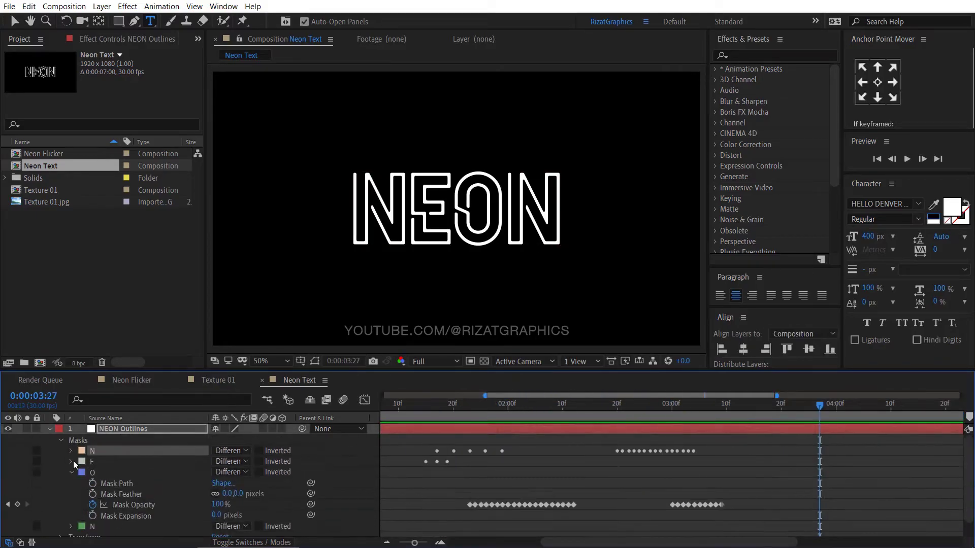
# - Paste more flicker opacity keyframes across the N masks, up to about 0:00:03:25
pyautogui.press('-')
pyautogui.click(426, 404)
pyautogui.moveTo(426, 403); pyautogui.dragTo(785, 412)
pyautogui.hotkey('ctrl', 'v')
pyautogui.hotkey('ctrl', 'v')
pyautogui.press('u')
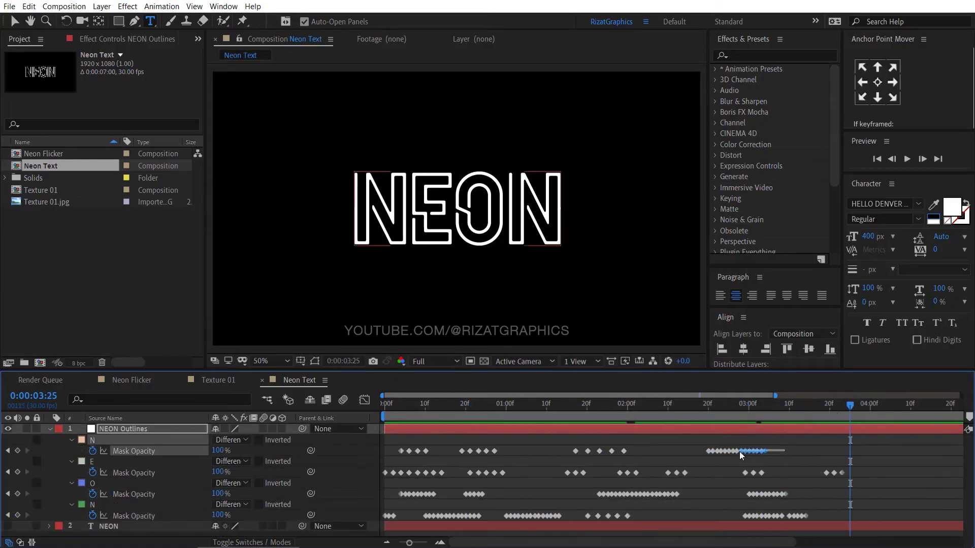
# - Play back the flicker of all four letters from the start of the composition
pyautogui.press('Home')
pyautogui.press(';')
pyautogui.click(907, 160)
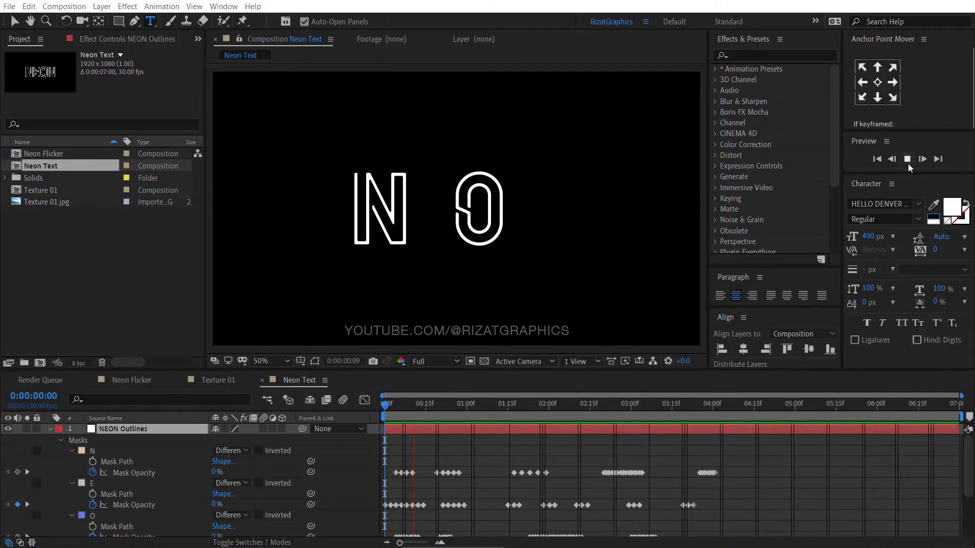
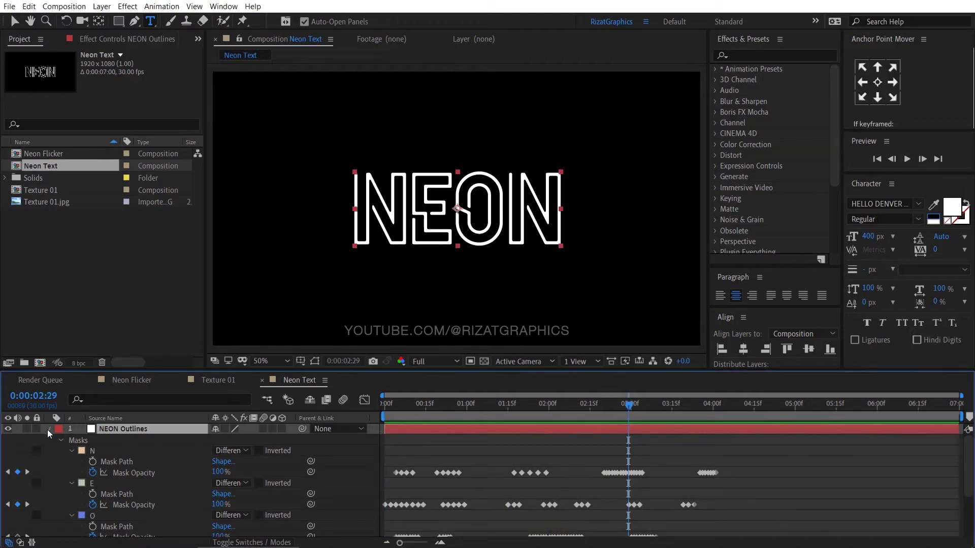
# - Find the Saber effect and apply it to the NEON Outlines layer
pyautogui.click(117, 471)
pyautogui.click(127, 430)
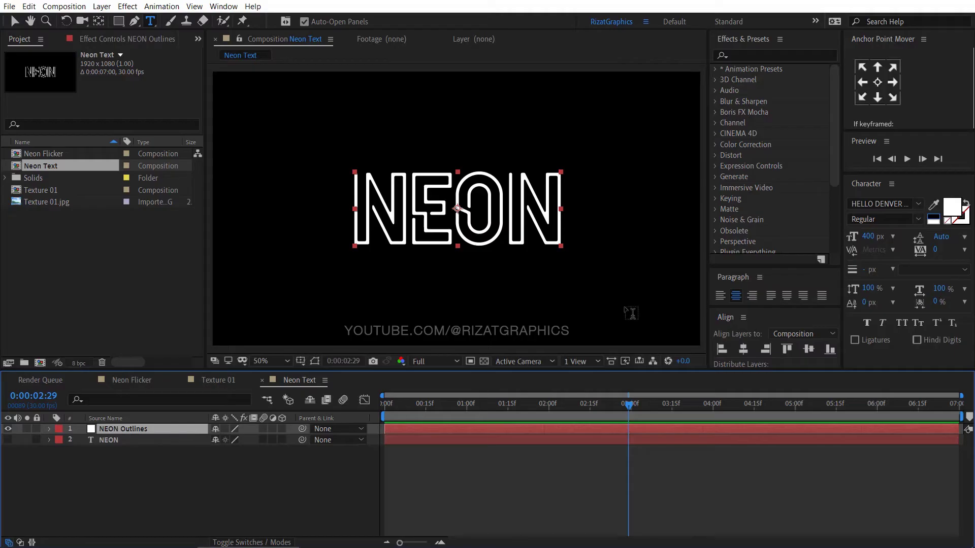
pyautogui.click(772, 54)
pyautogui.write('saber')
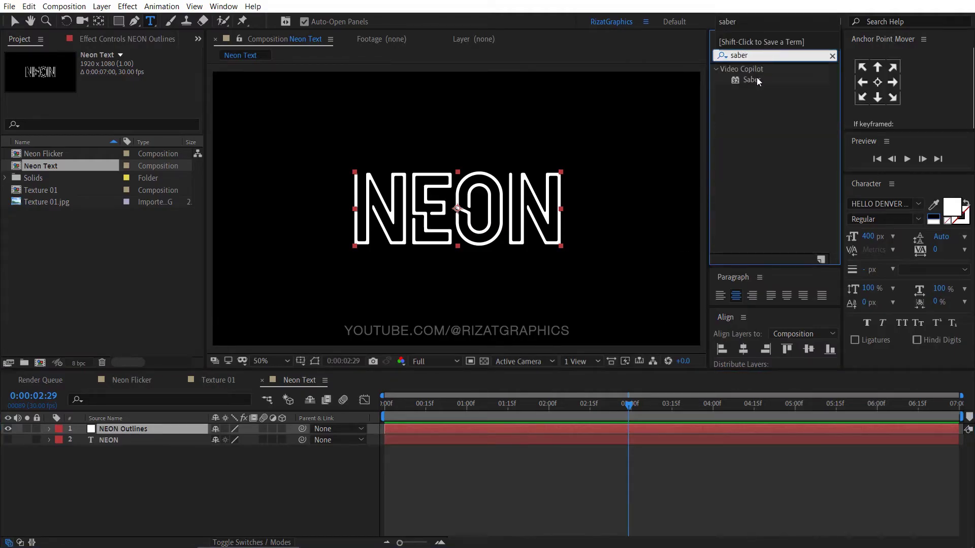
pyautogui.moveTo(757, 81); pyautogui.dragTo(156, 428)
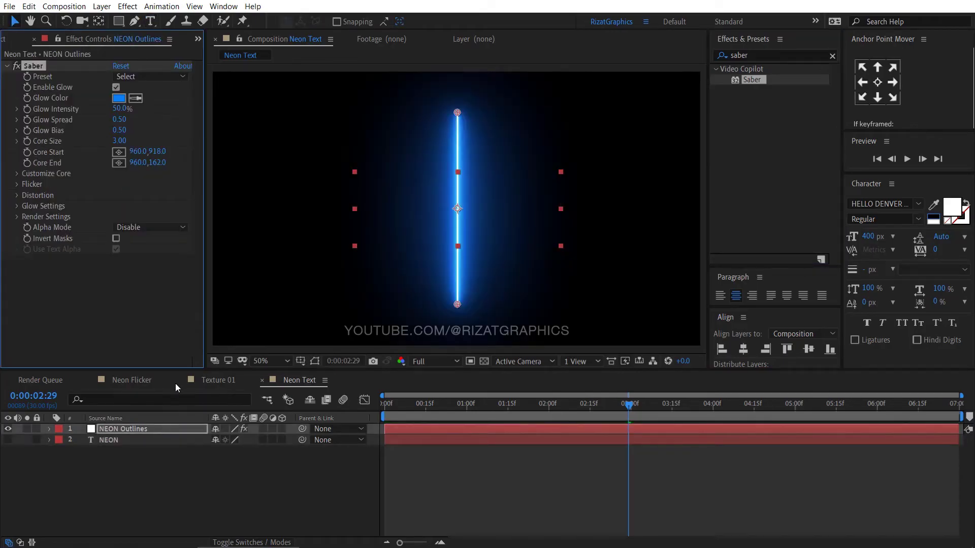
# - Set Saber to the Neon preset and change its Core Type to Layer Masks
pyautogui.click(163, 78)
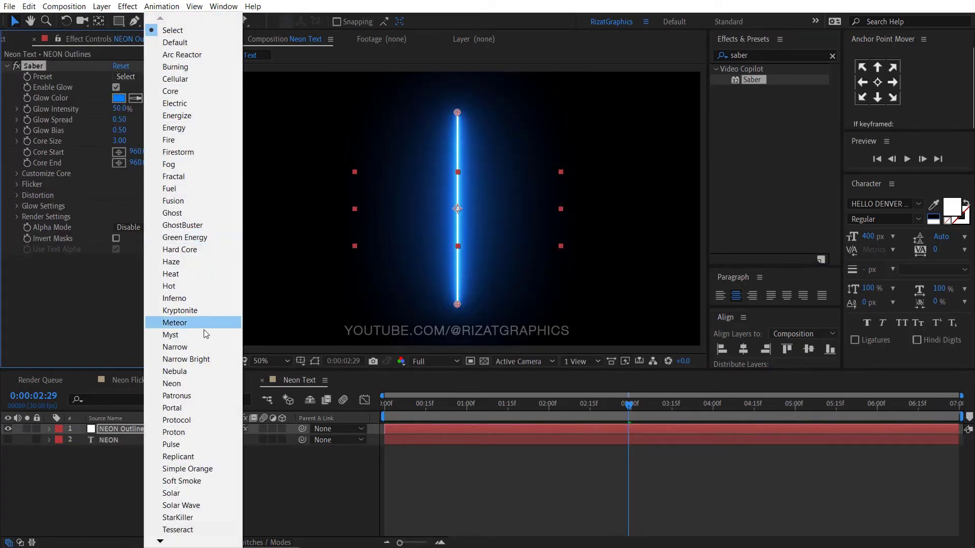
pyautogui.click(204, 382)
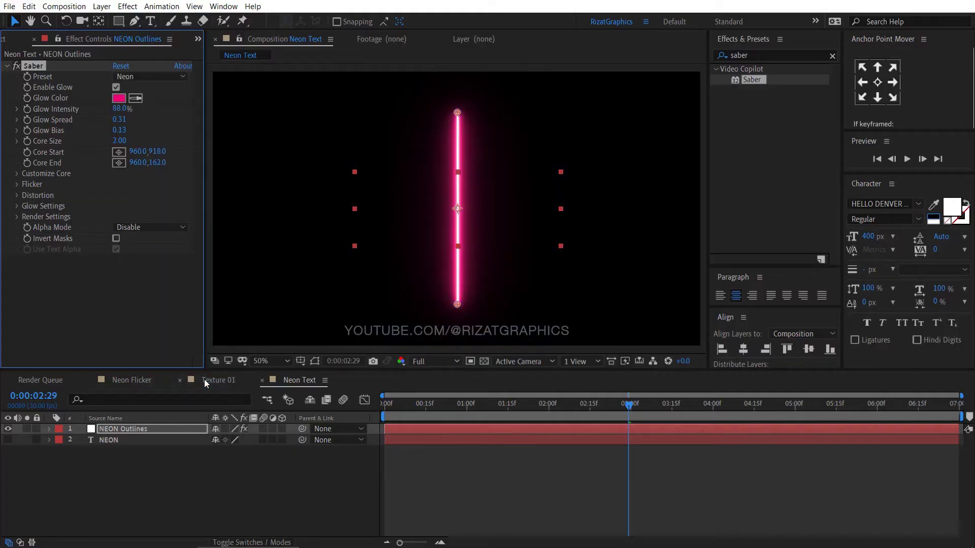
pyautogui.click(17, 174)
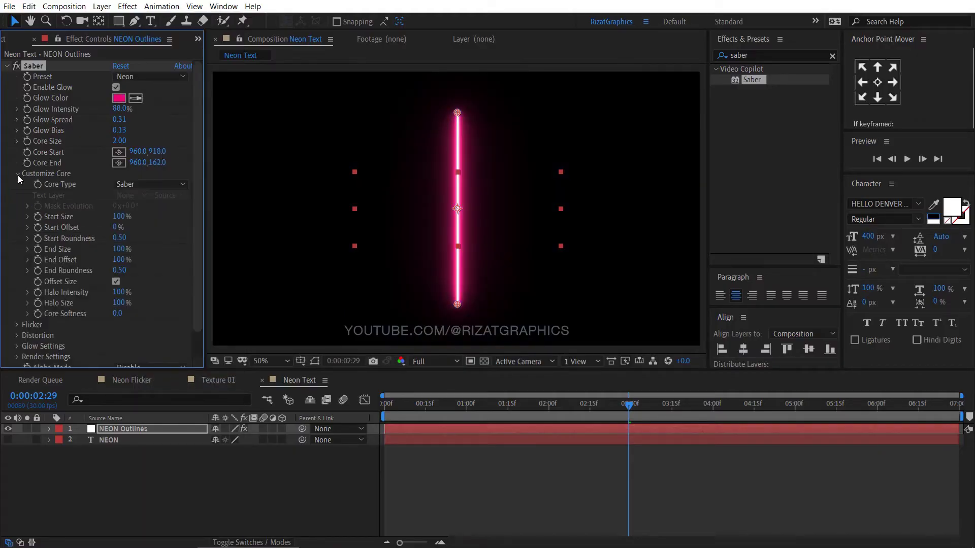
pyautogui.click(154, 185)
pyautogui.click(177, 210)
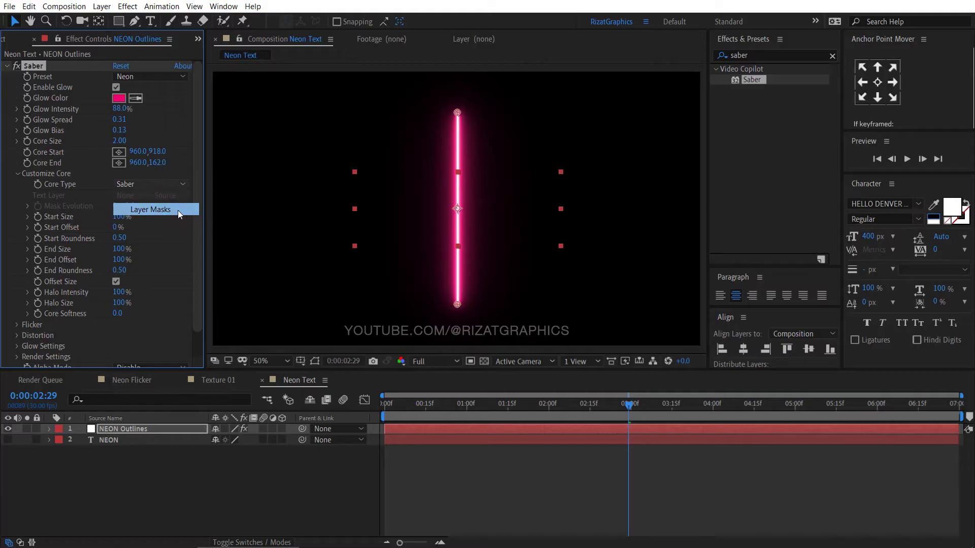
# - Set Saber's Glow Intensity to 35%, Glow Spread to 0.10 and Glow Bias to 0.10
pyautogui.click(121, 109)
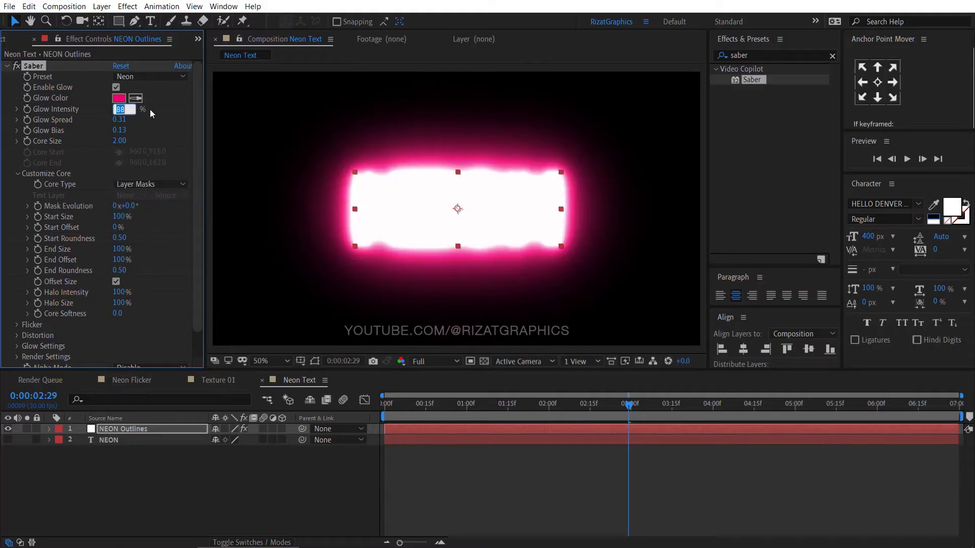
pyautogui.write('35')
pyautogui.press('Return')
pyautogui.press('Tab')
pyautogui.press('Left')
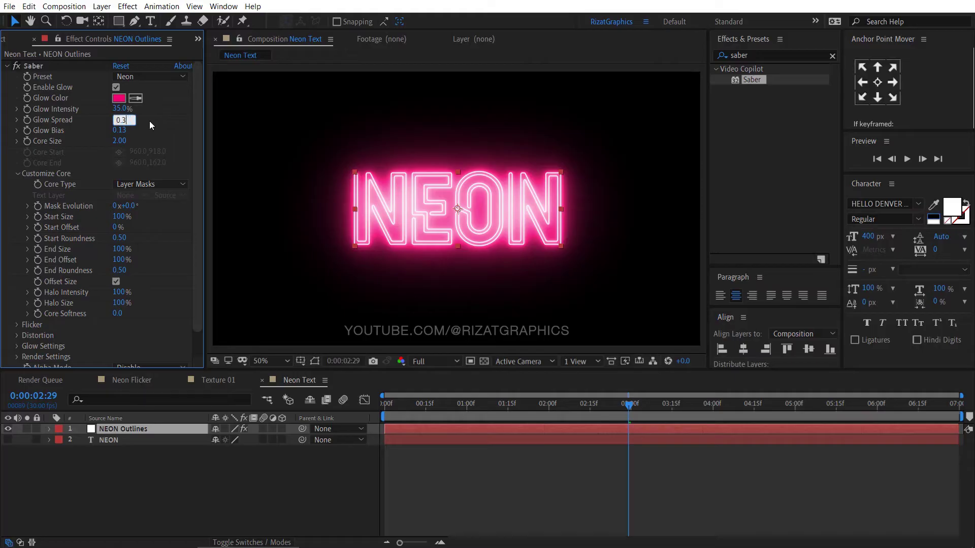
pyautogui.write('0.10')
pyautogui.press('Return')
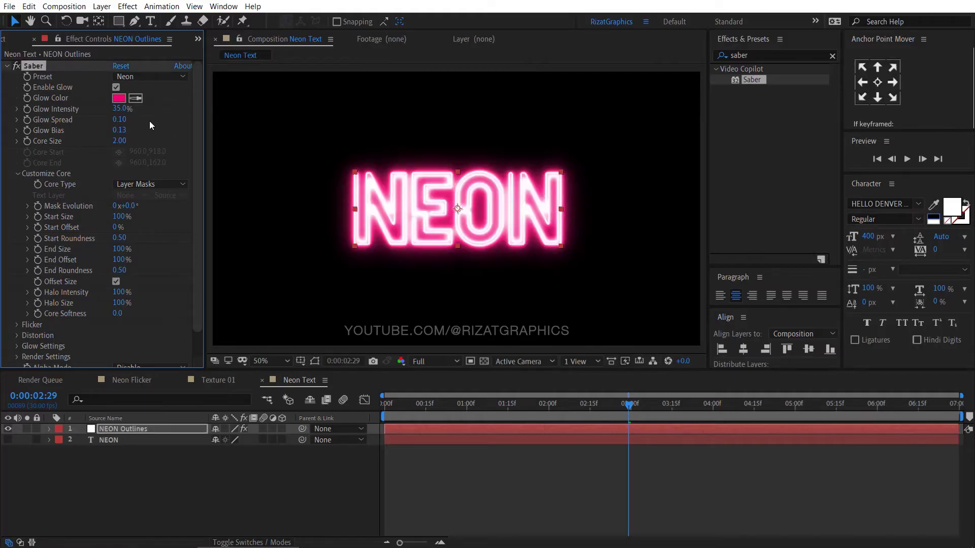
pyautogui.press('Tab')
pyautogui.write('0.1')
pyautogui.press('Return')
# - Play back the glowing text from the start and stop at frame 28
pyautogui.moveTo(449, 407); pyautogui.dragTo(372, 405)
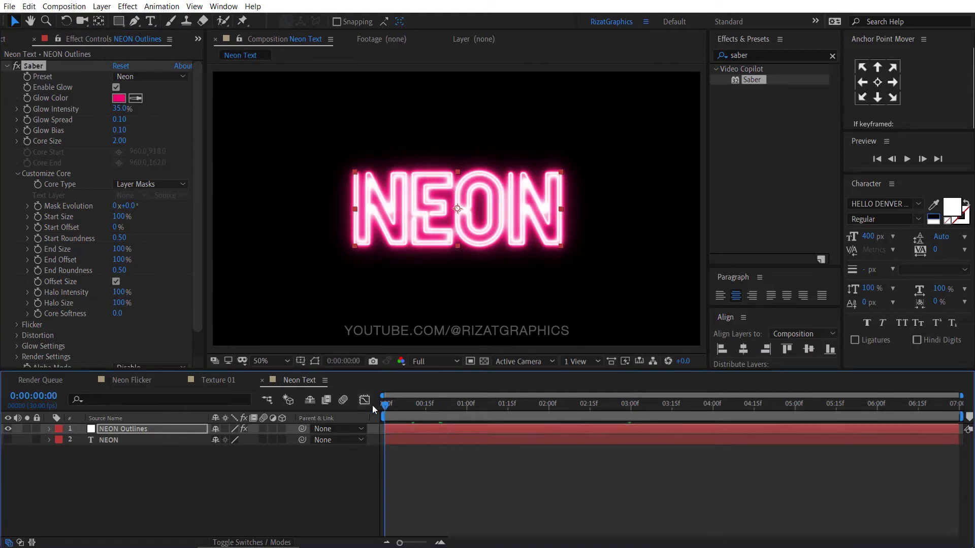
pyautogui.click(906, 159)
pyautogui.moveTo(388, 403); pyautogui.dragTo(461, 406)
# - Set Saber's Alpha Mode to Mask Core
pyautogui.scroll(-2, 172, 325)
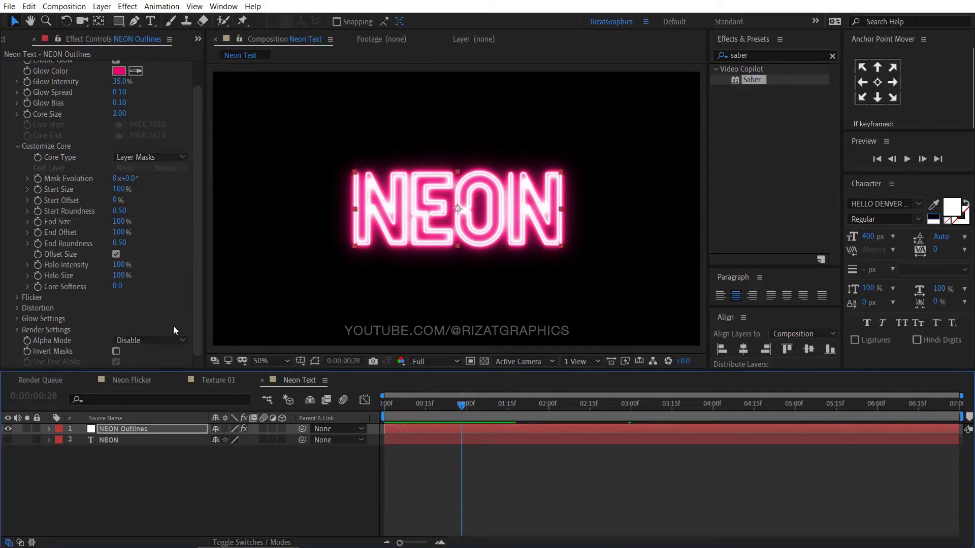
pyautogui.click(67, 341)
pyautogui.click(151, 341)
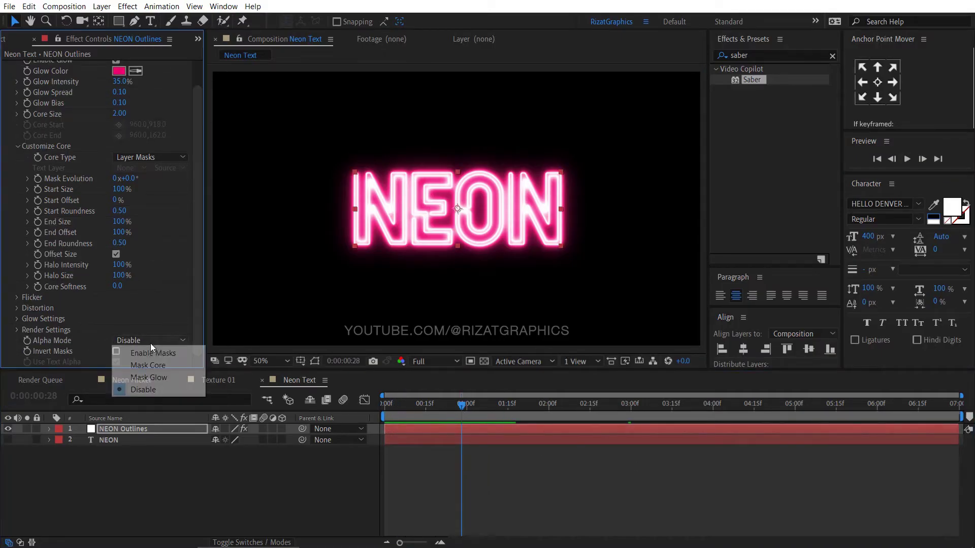
pyautogui.click(175, 365)
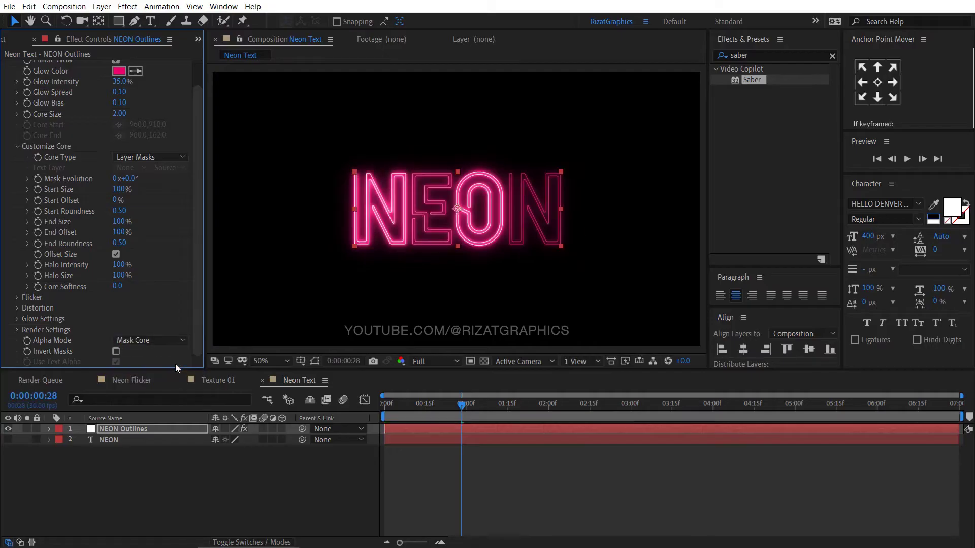
# - Play back the neon flicker from frame 0 to check the masked glow
pyautogui.click(385, 406)
pyautogui.press('space')
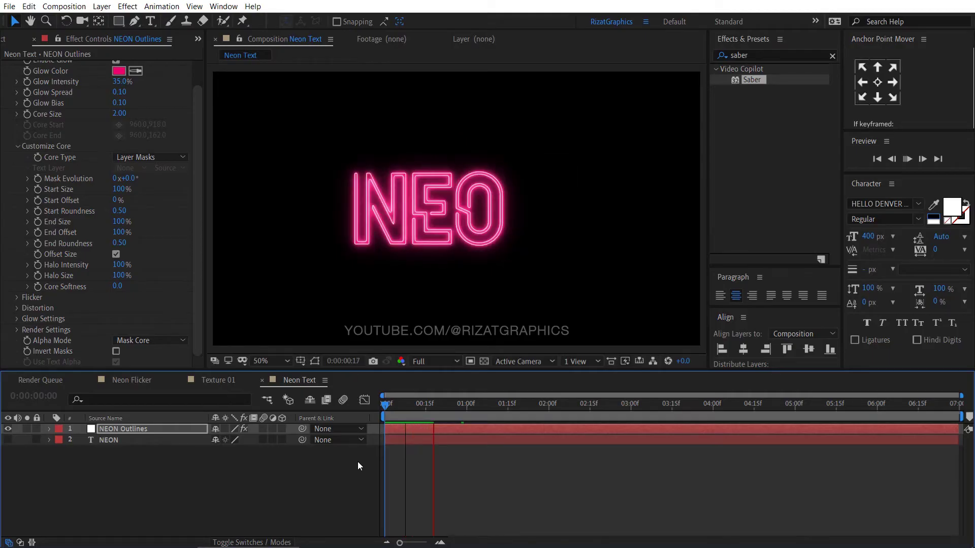
pyautogui.press('space')
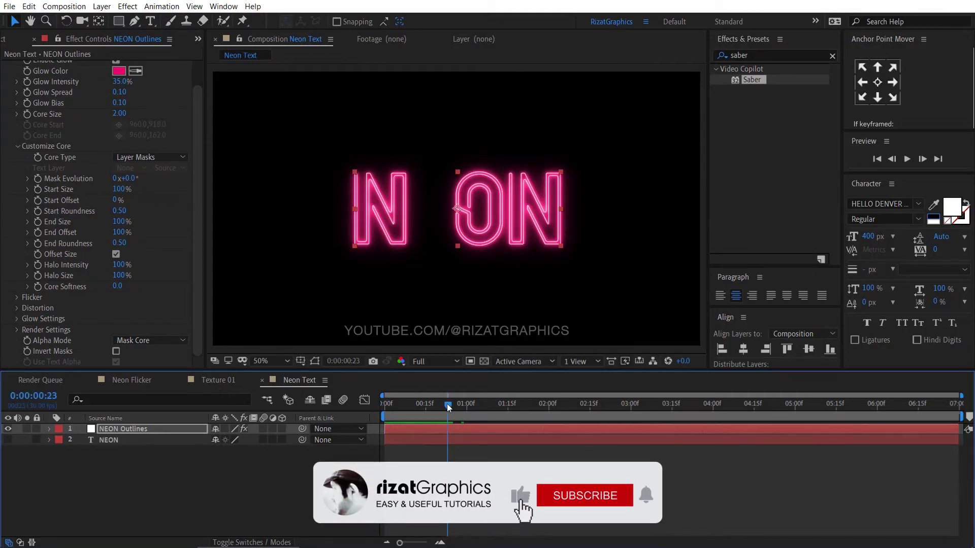
# - Go to frame 10 and set Saber's Composite Settings to Transparent in the render settings
pyautogui.moveTo(447, 404); pyautogui.dragTo(411, 403)
pyautogui.click(18, 330)
pyautogui.scroll(-3, 157, 344)
pyautogui.click(163, 361)
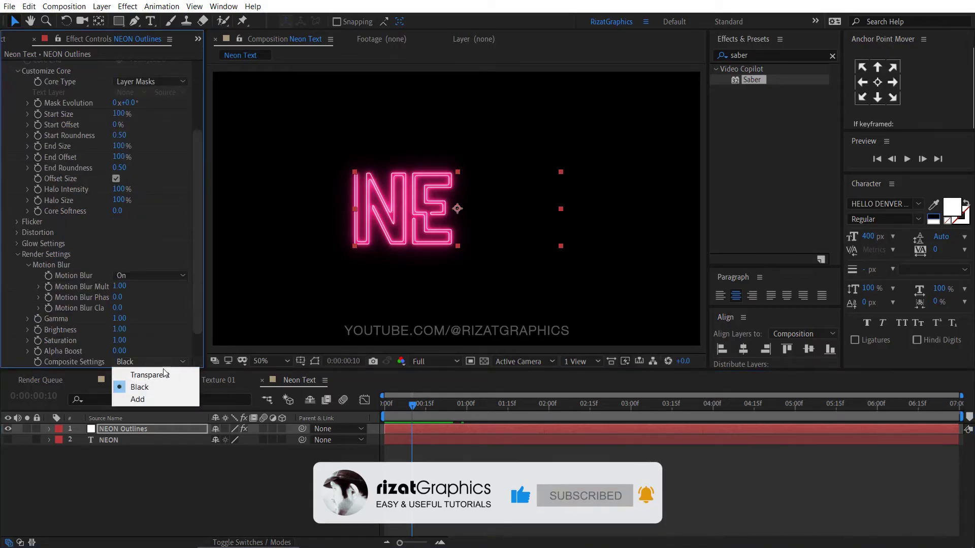
pyautogui.click(163, 374)
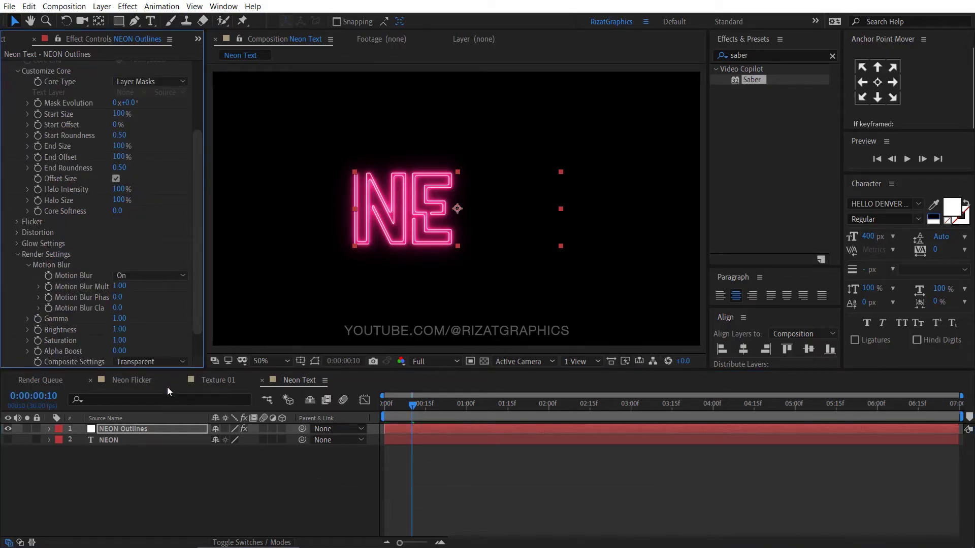
# - Hide the NEON Outlines layer and show the NEON text layer over the transparency grid
pyautogui.click(152, 452)
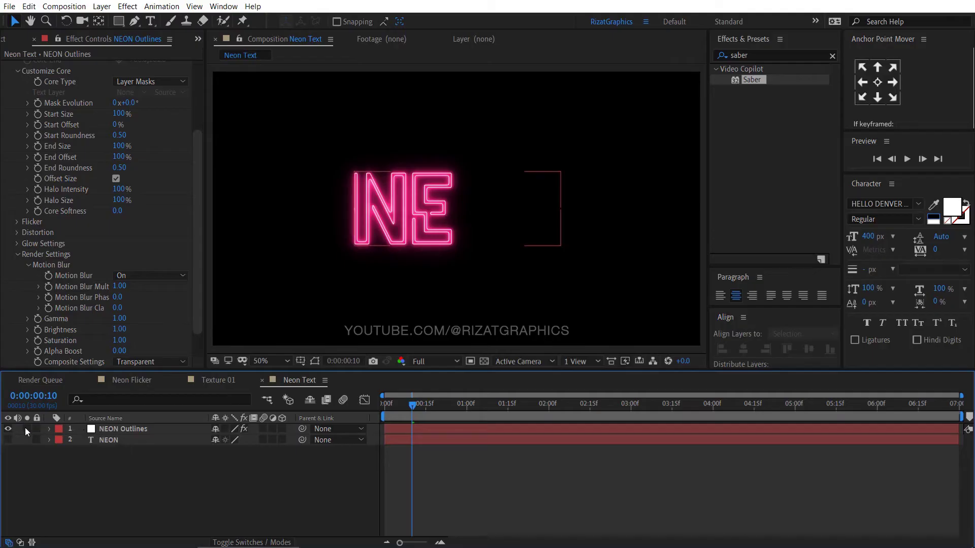
pyautogui.click(8, 429)
pyautogui.click(94, 439)
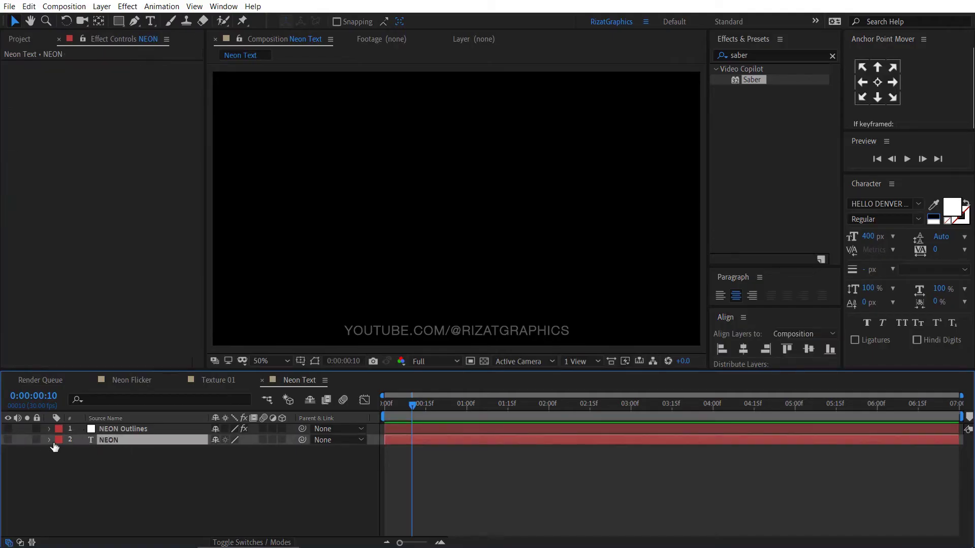
pyautogui.click(9, 440)
pyautogui.click(484, 360)
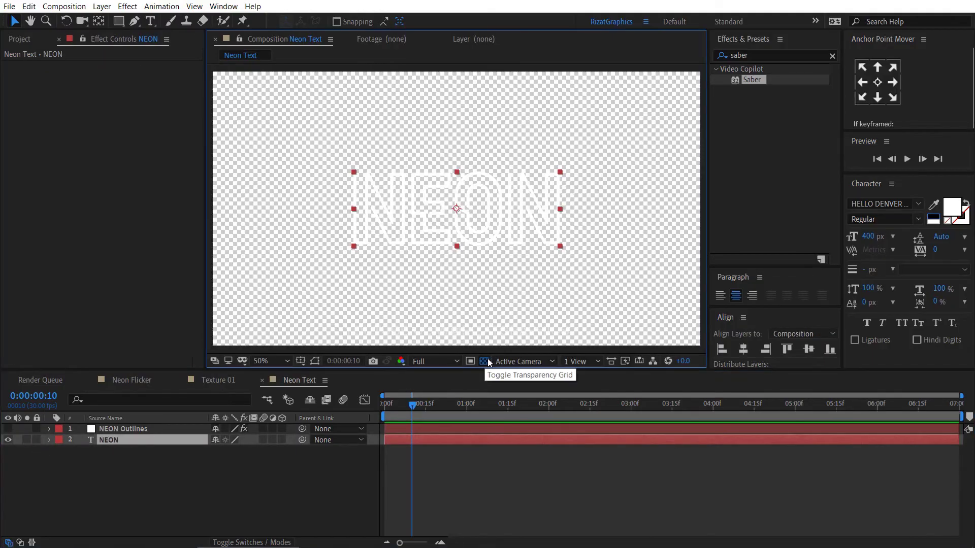
# - Change the NEON text fill to black and add a Bevel and Emboss layer style to it
pyautogui.click(938, 221)
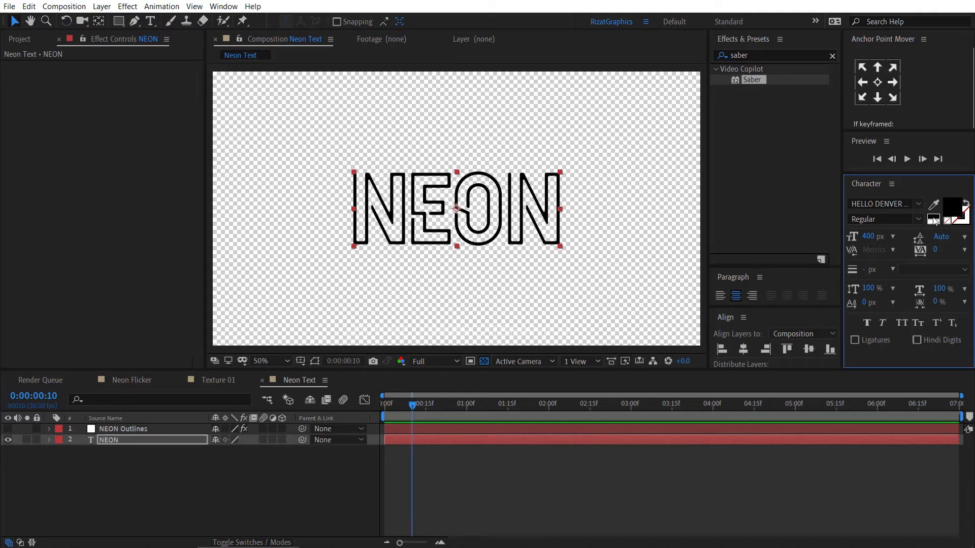
pyautogui.rightClick(134, 439)
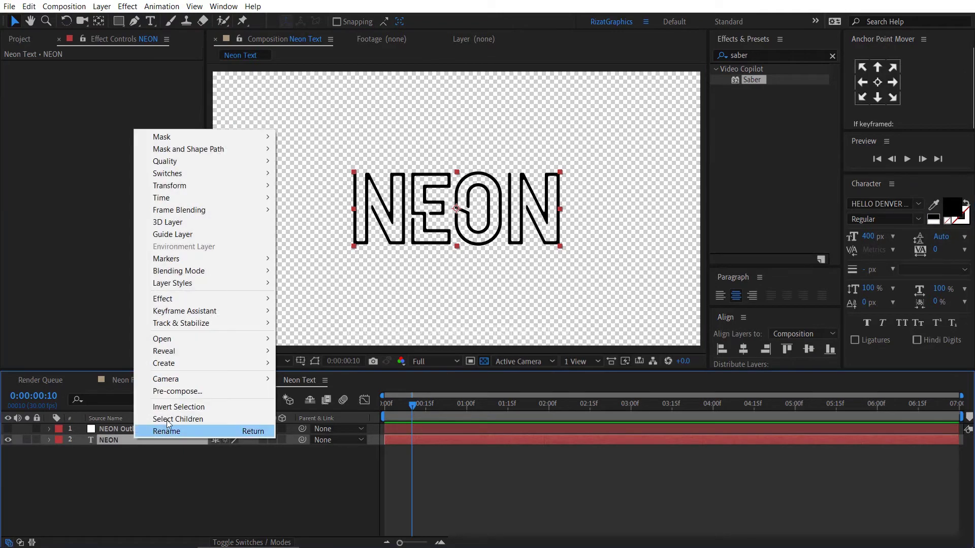
pyautogui.moveTo(213, 283)
pyautogui.click(344, 372)
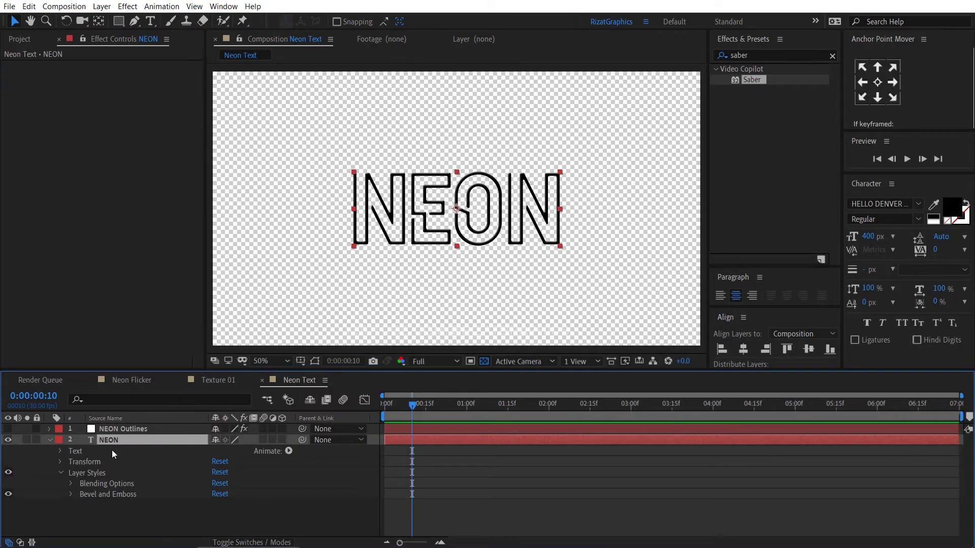
pyautogui.click(61, 474)
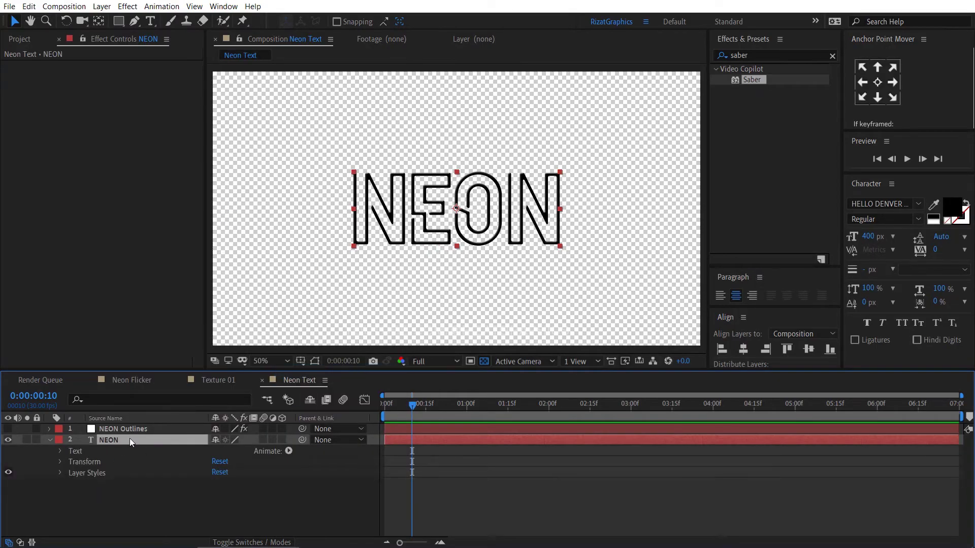
# - Add a Drop Shadow layer style to the NEON text layer and open its settings
pyautogui.rightClick(130, 439)
pyautogui.moveTo(215, 282)
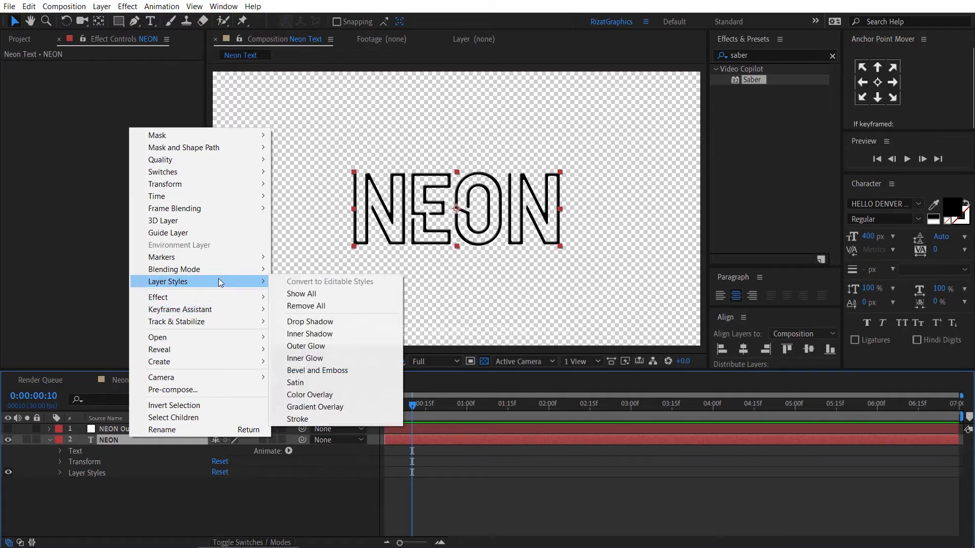
pyautogui.click(344, 321)
pyautogui.click(71, 494)
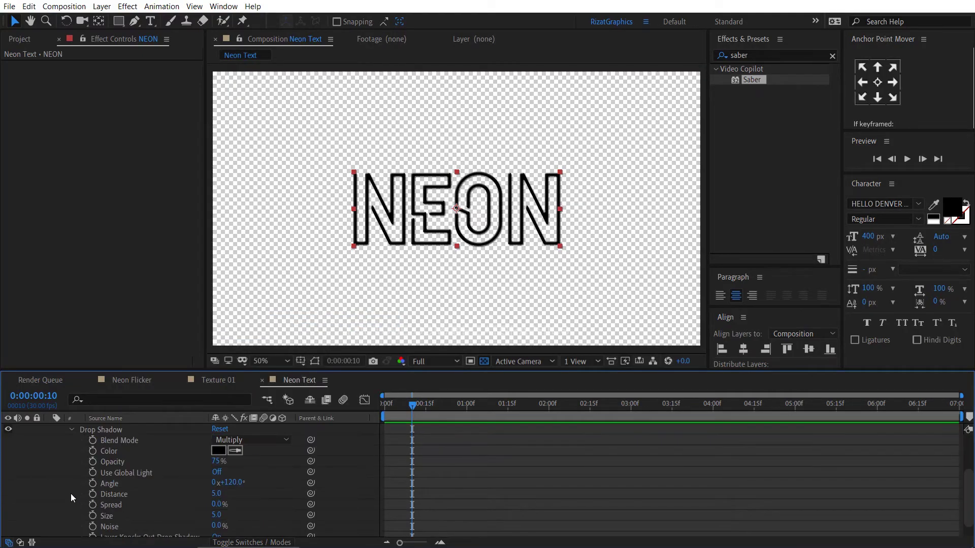
# - Set the NEON text layer's Drop Shadow distance to 35 and its size to 15, and collapse the layer's properties
pyautogui.click(217, 495)
pyautogui.write('35')
pyautogui.press('Return')
pyautogui.click(220, 516)
pyautogui.write('15')
pyautogui.press('Return')
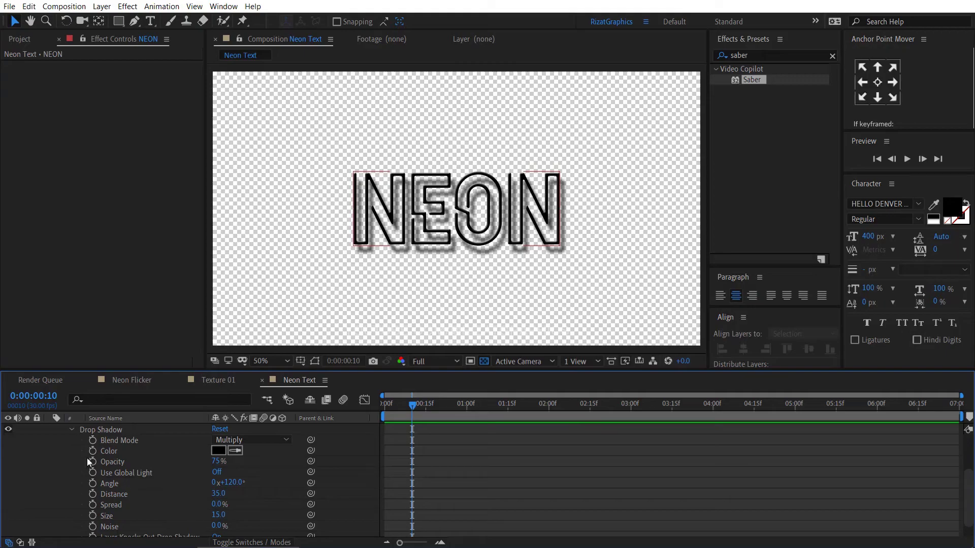
pyautogui.scroll(3, 82, 459)
pyautogui.click(50, 440)
pyautogui.click(414, 448)
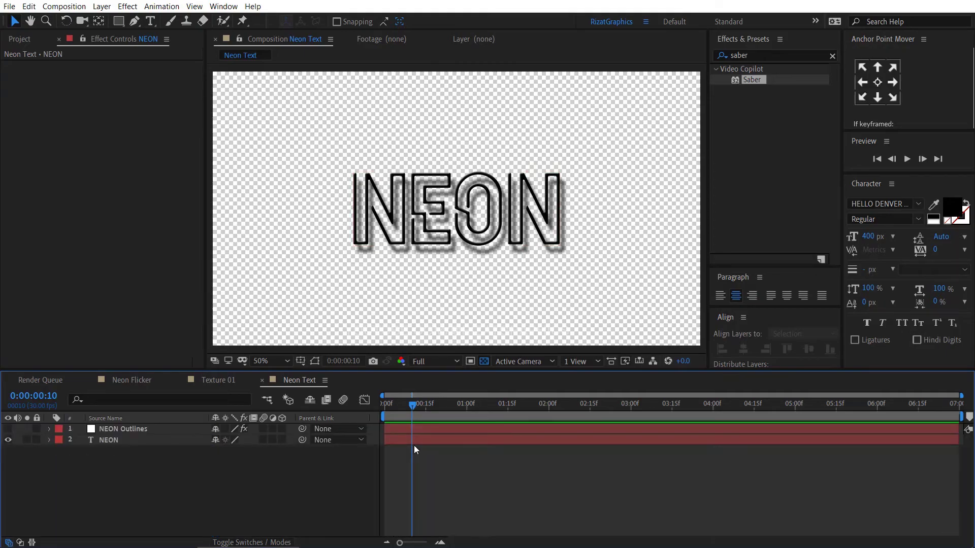
# - Trim the start of the NEON Outlines layer to 0:00:01:00 and make the layer visible again
pyautogui.click(466, 405)
pyautogui.click(443, 429)
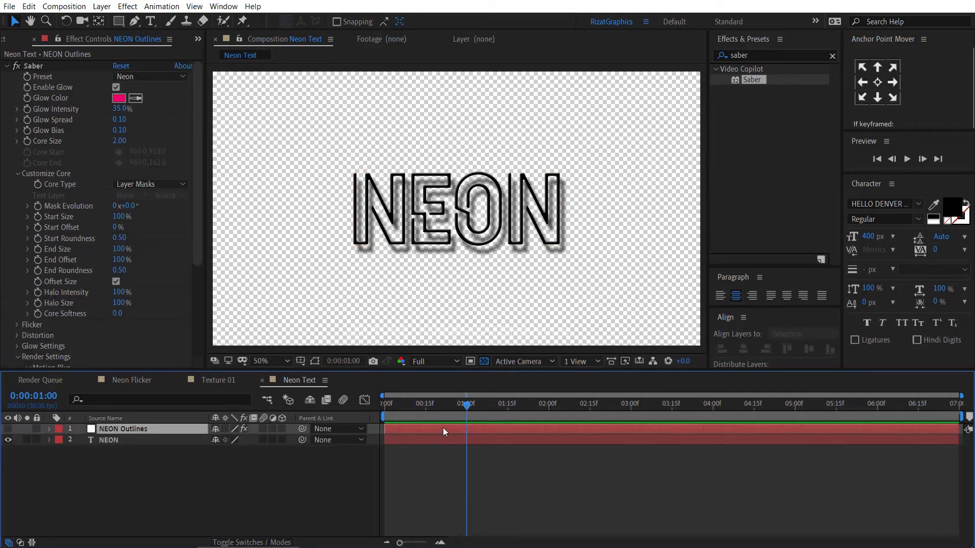
pyautogui.hotkey('alt', '[')
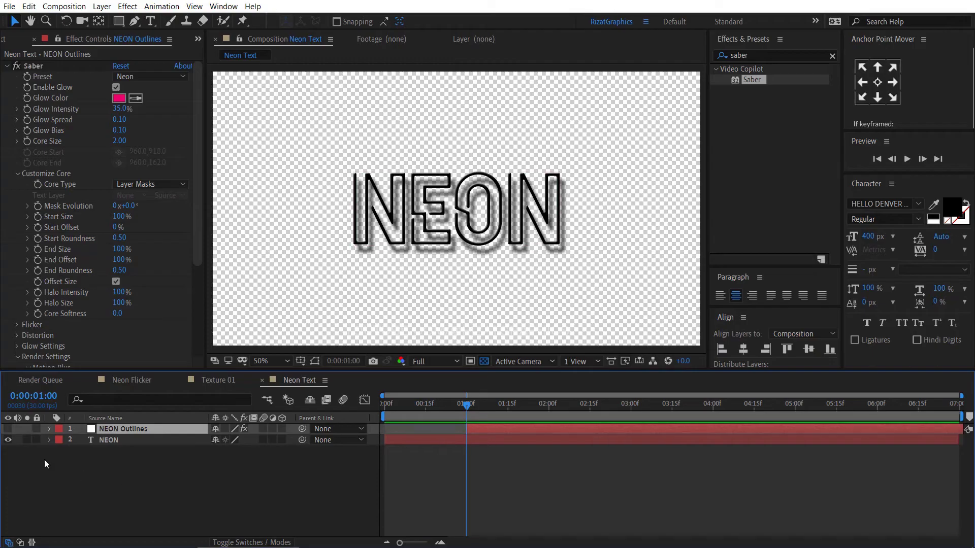
pyautogui.click(7, 429)
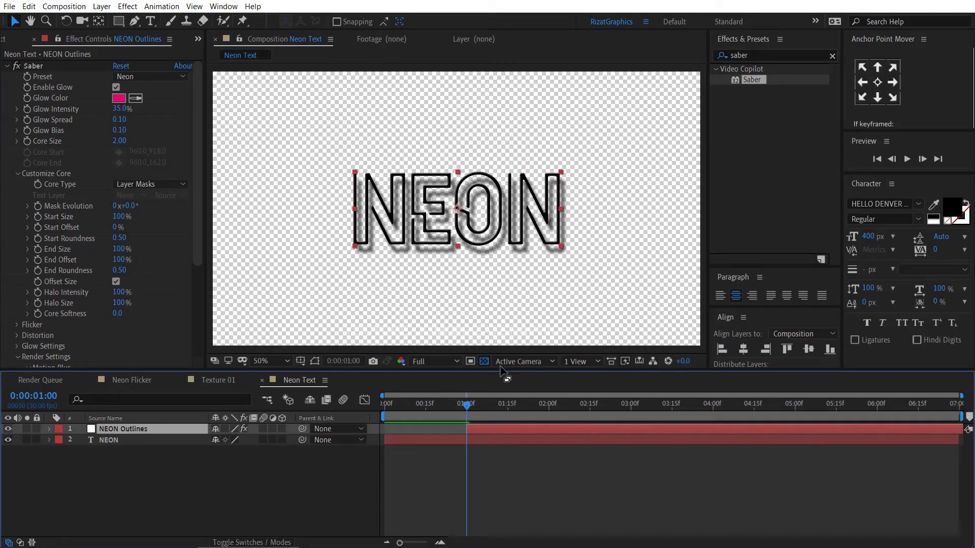
# - Clear the effects search and place the Neon Text composition as the uppermost layer in the Neon Flicker composition
pyautogui.click(831, 57)
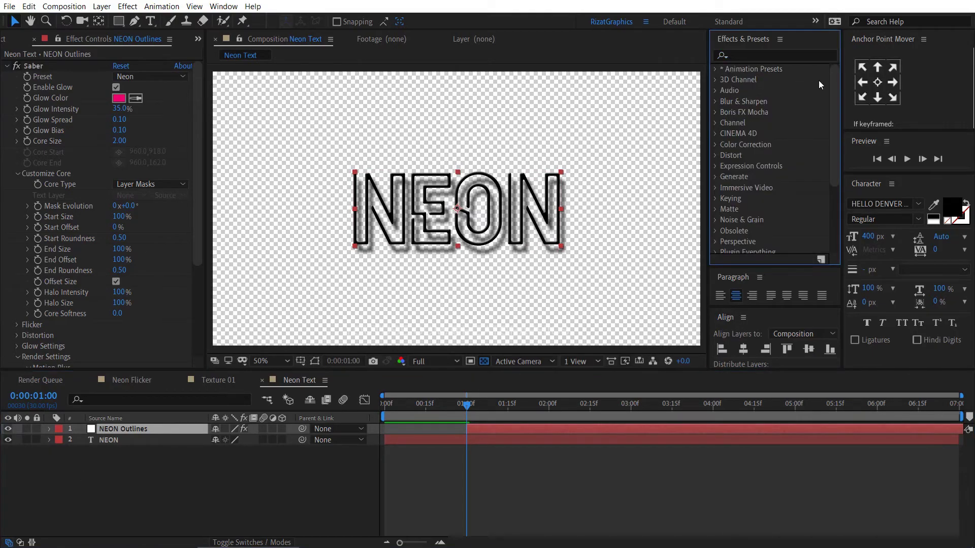
pyautogui.click(4, 39)
pyautogui.click(136, 380)
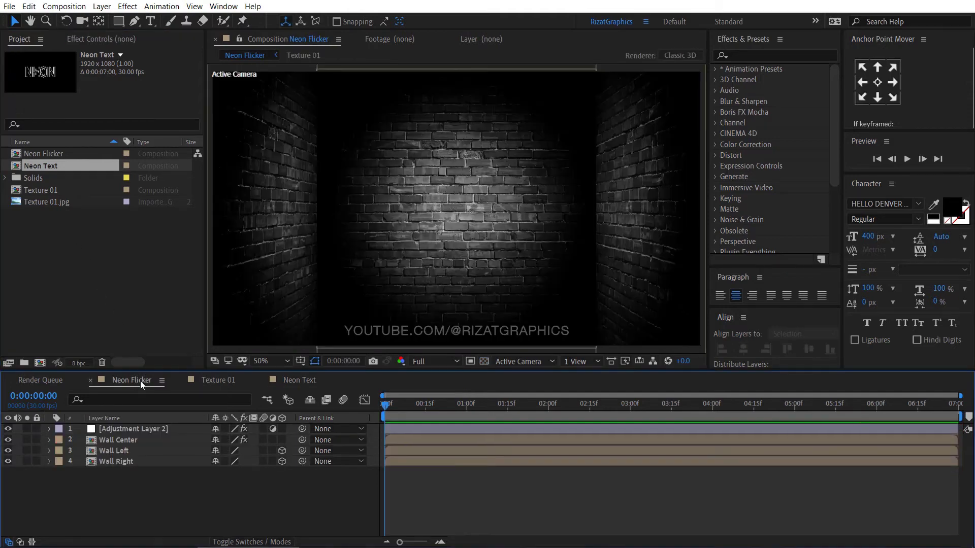
pyautogui.moveTo(53, 163); pyautogui.dragTo(81, 429)
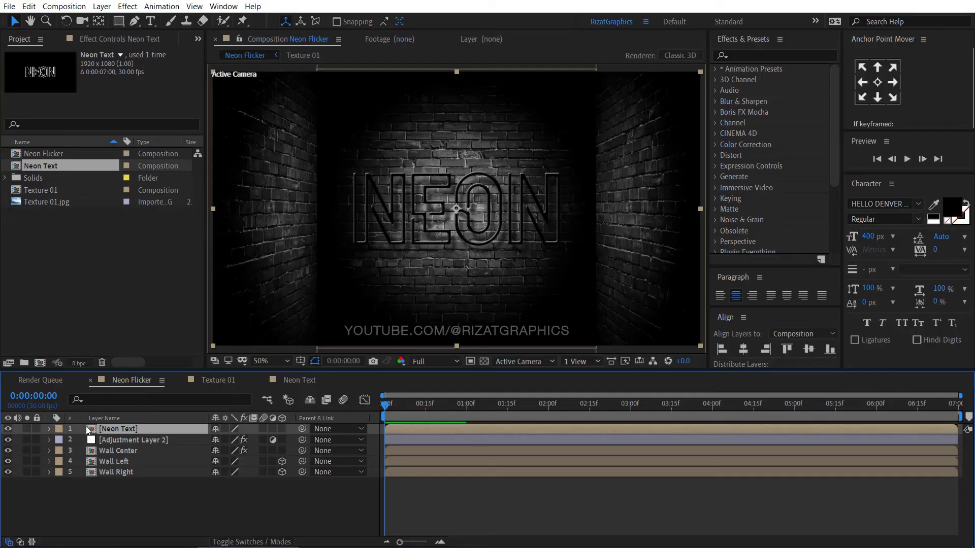
# - Play back the Neon Flicker composition, stop the preview and go to 0:00:03:10
pyautogui.click(905, 160)
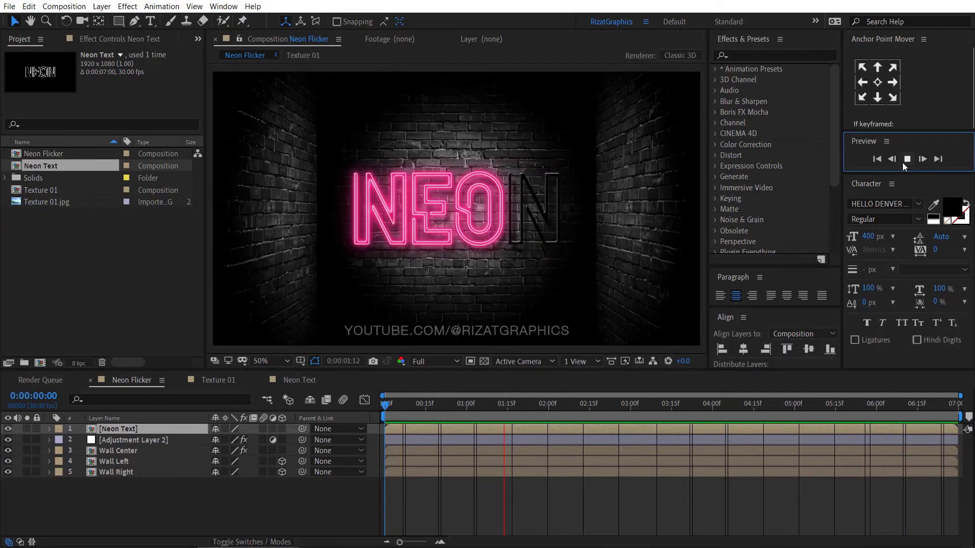
pyautogui.click(903, 161)
pyautogui.moveTo(537, 404); pyautogui.dragTo(656, 405)
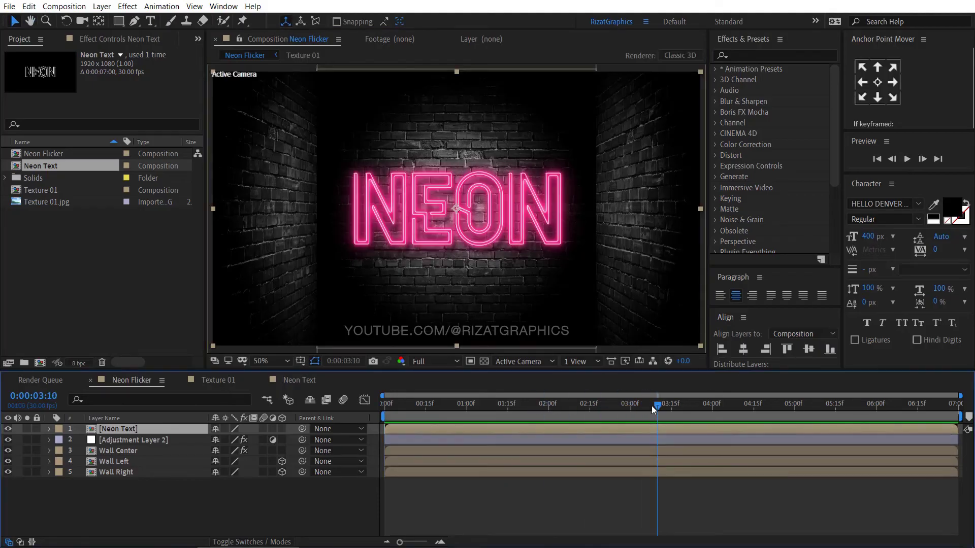
# - Create a null object in the Neon Flicker composition and rename it Neon Color
pyautogui.click(178, 503)
pyautogui.rightClick(177, 502)
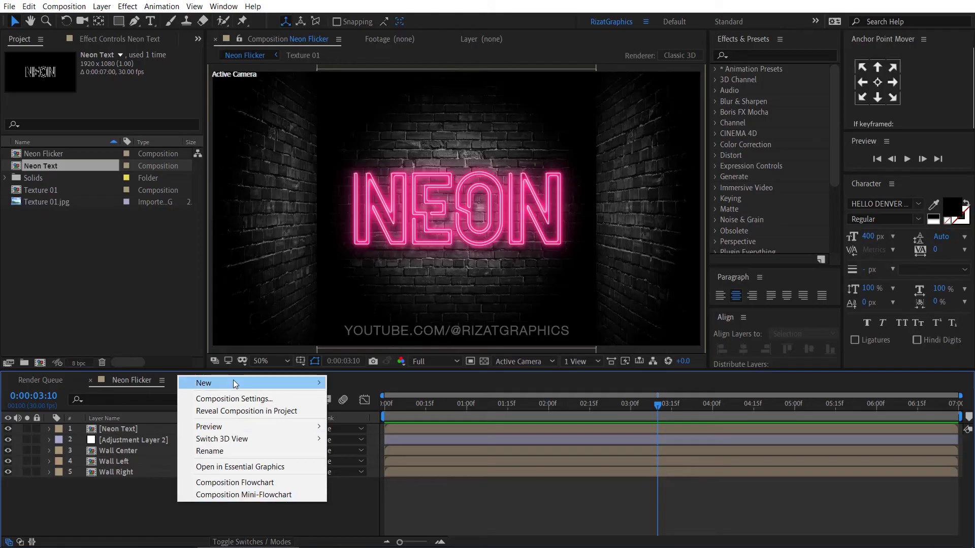
pyautogui.moveTo(233, 381)
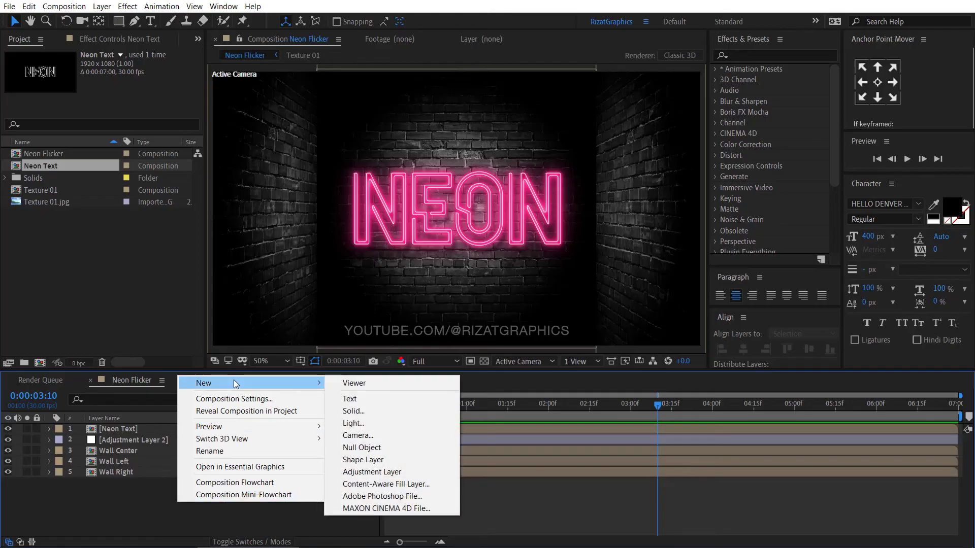
pyautogui.click(409, 447)
pyautogui.press('Return')
pyautogui.write('Neon')
pyautogui.press('Return')
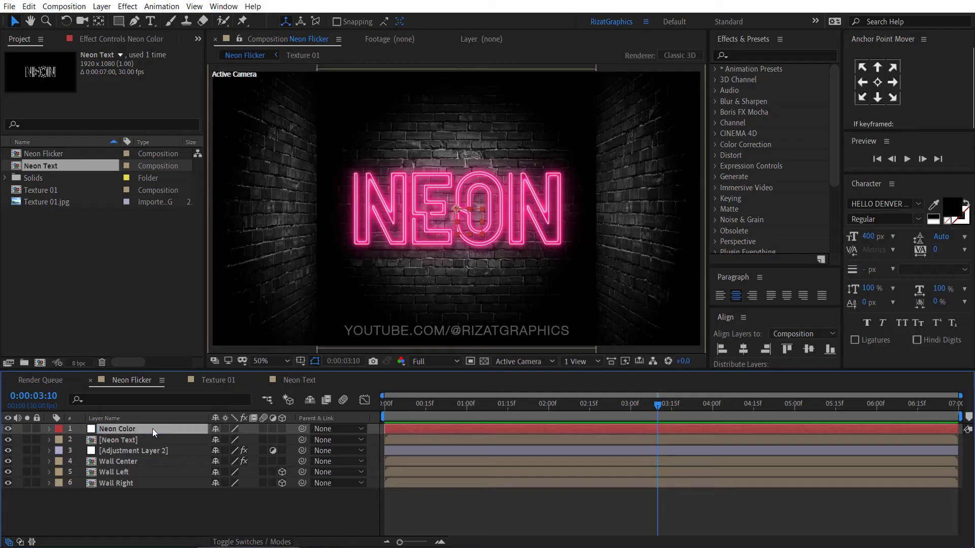
# - Add a Color Control expression effect to the Neon Color null and set its colour to purple
pyautogui.rightClick(152, 428)
pyautogui.moveTo(218, 288)
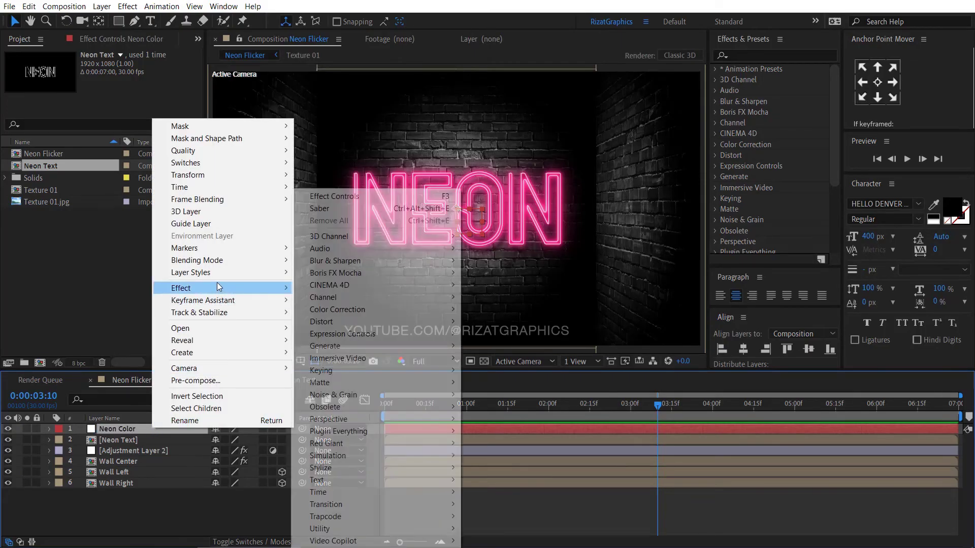
pyautogui.moveTo(383, 333)
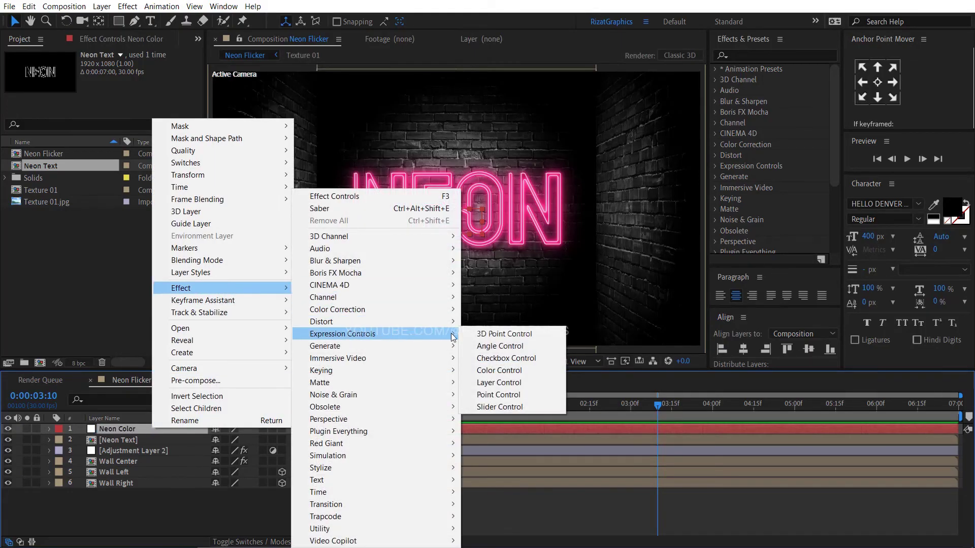
pyautogui.click(526, 369)
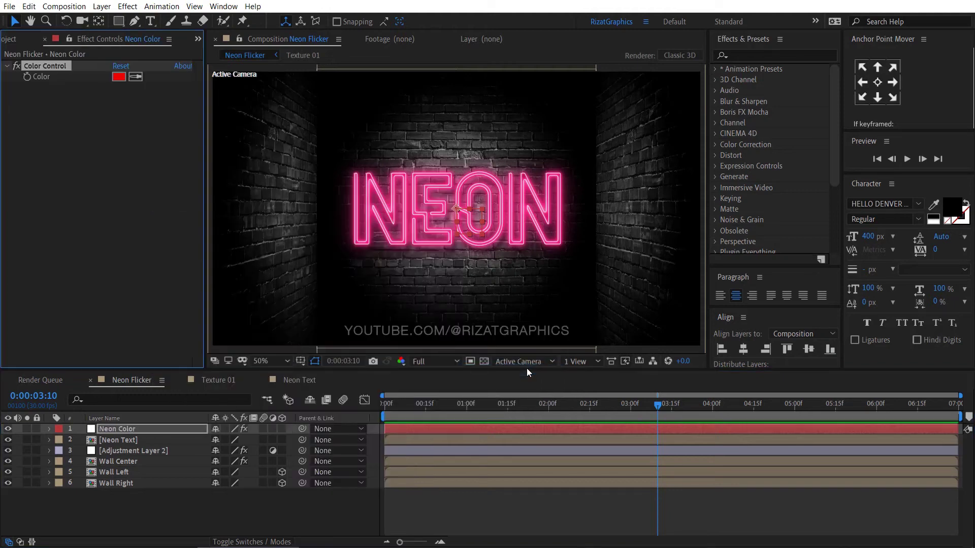
pyautogui.click(118, 80)
pyautogui.moveTo(709, 122); pyautogui.dragTo(382, 124)
pyautogui.click(514, 179)
pyautogui.click(622, 142)
# - Link Saber's Glow Color on the NEON Outlines layer to Neon Color's Color Control with an expression, and check it in Neon Flicker
pyautogui.click(279, 378)
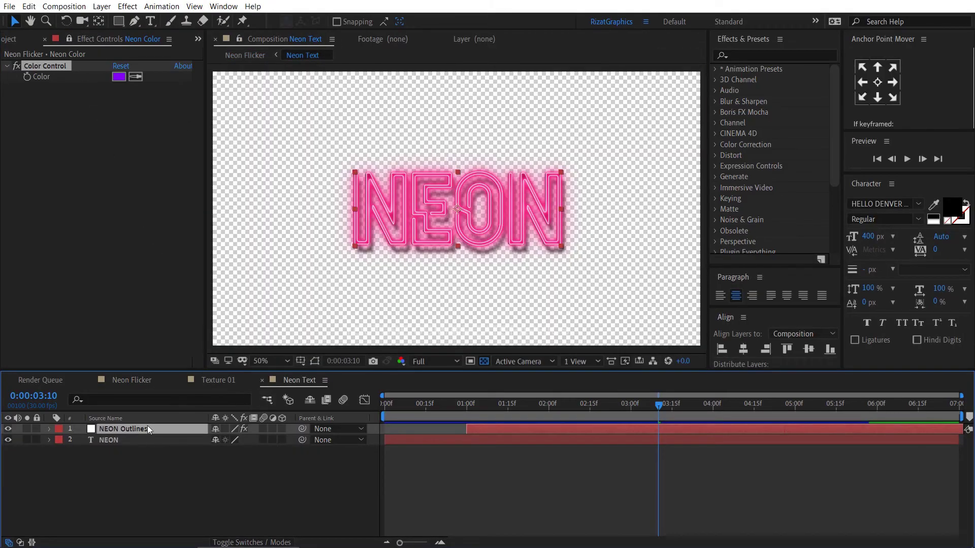
pyautogui.click(49, 429)
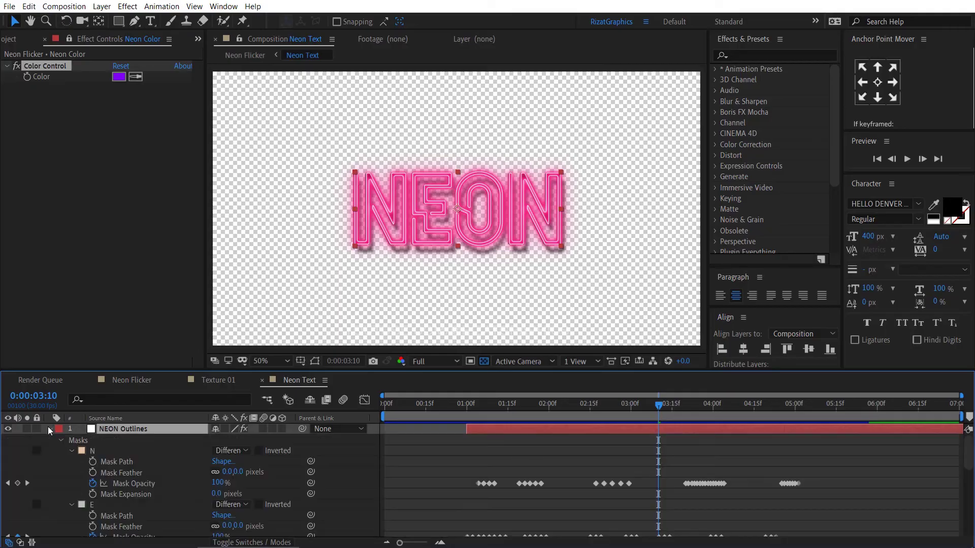
pyautogui.click(60, 450)
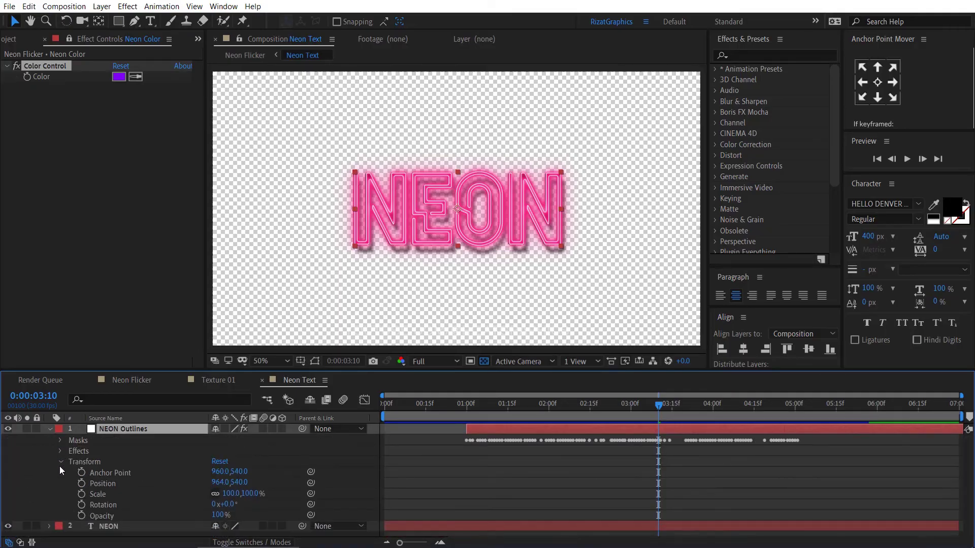
pyautogui.click(60, 461)
pyautogui.click(61, 454)
pyautogui.click(70, 461)
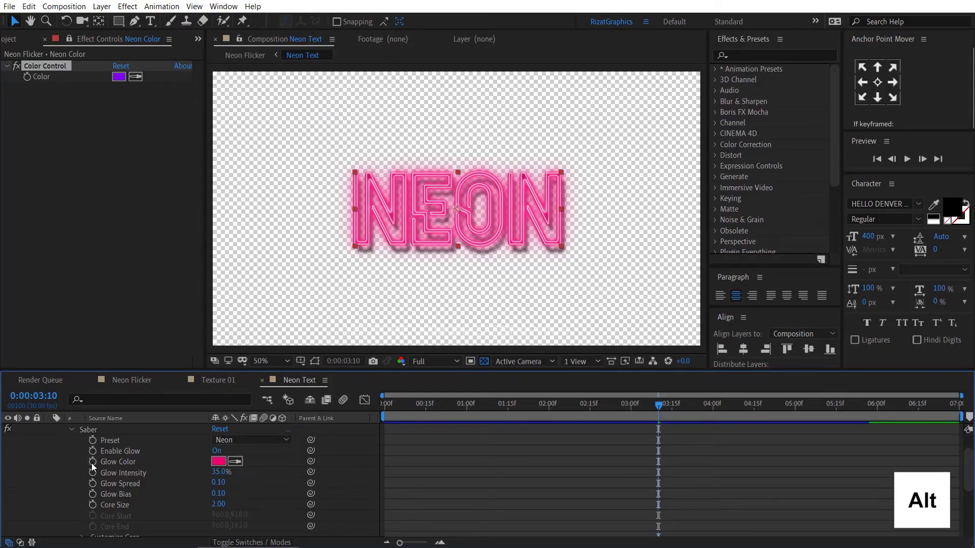
pyautogui.keyDown('alt'); pyautogui.click(92, 463); pyautogui.keyUp('alt')
pyautogui.moveTo(250, 473); pyautogui.dragTo(77, 81)
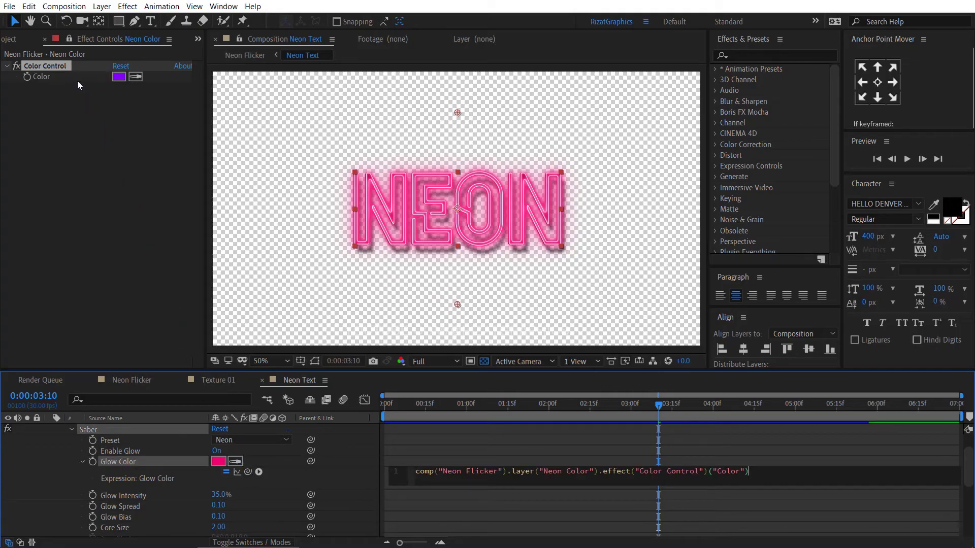
pyautogui.click(90, 132)
pyautogui.click(127, 382)
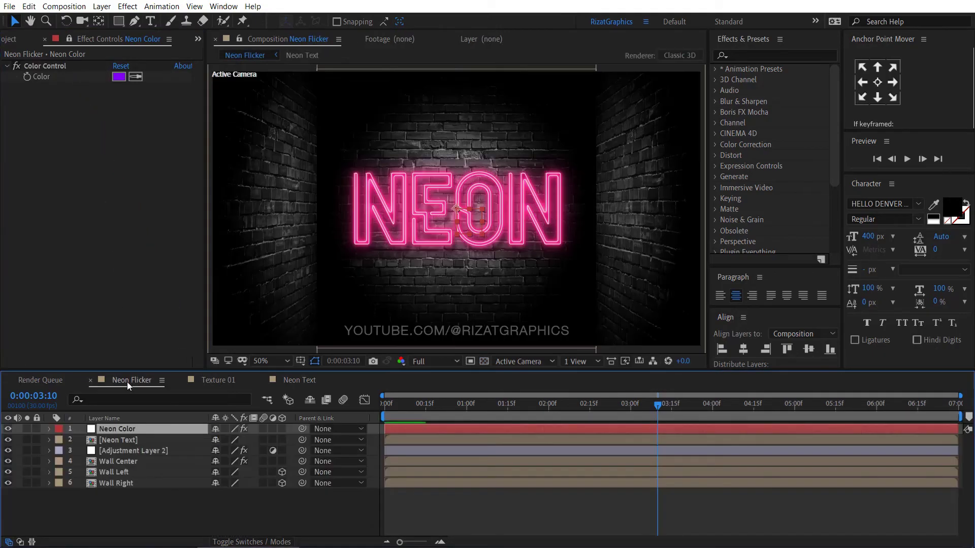
pyautogui.click(150, 500)
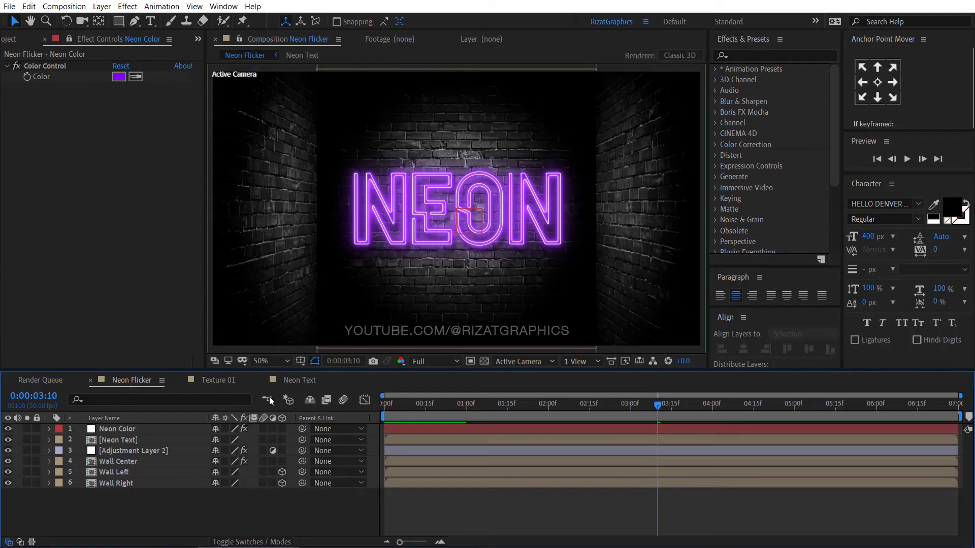
# - Copy the NEON Outlines layer from Neon Text and paste it into the Texture 01 composition at 0:00:00:00
pyautogui.click(278, 380)
pyautogui.scroll(2, 102, 452)
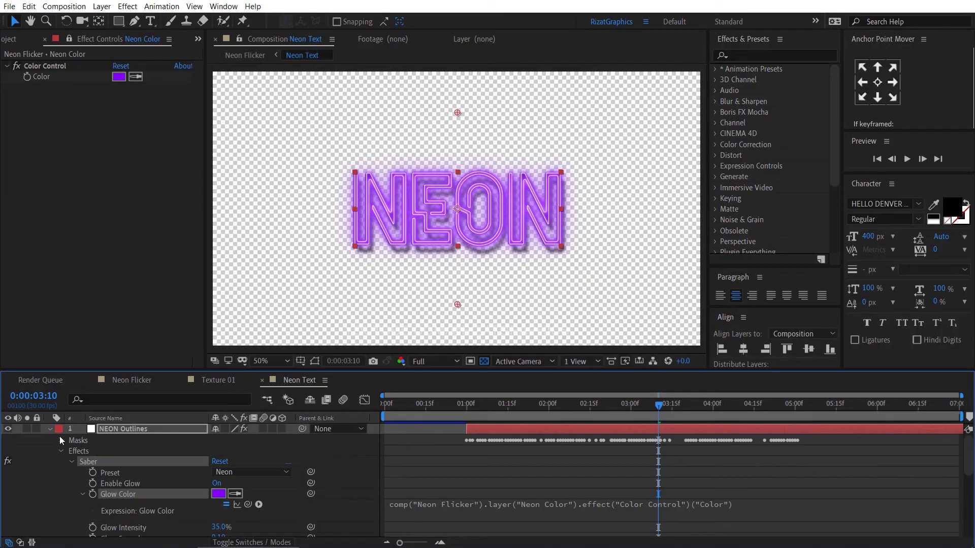
pyautogui.click(48, 429)
pyautogui.hotkey('ctrl', 'c')
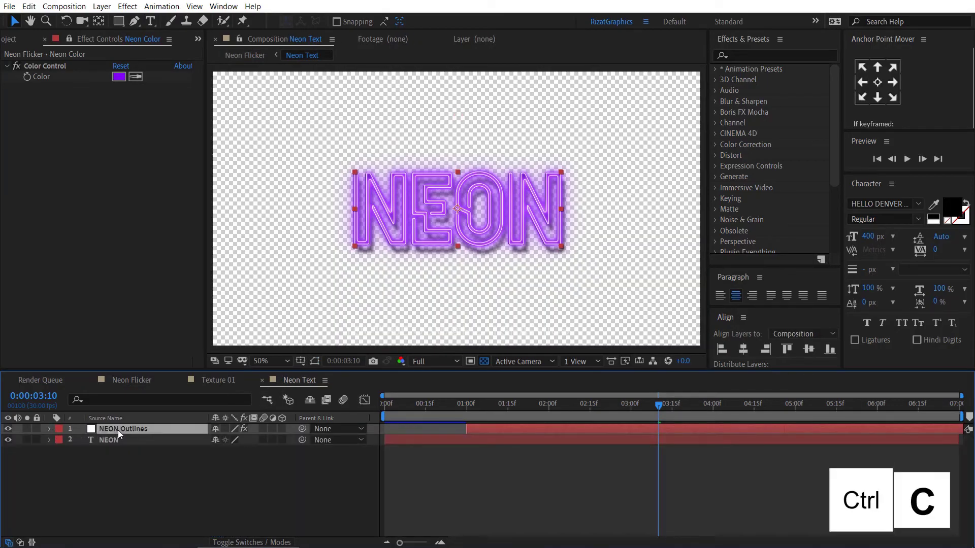
pyautogui.click(213, 380)
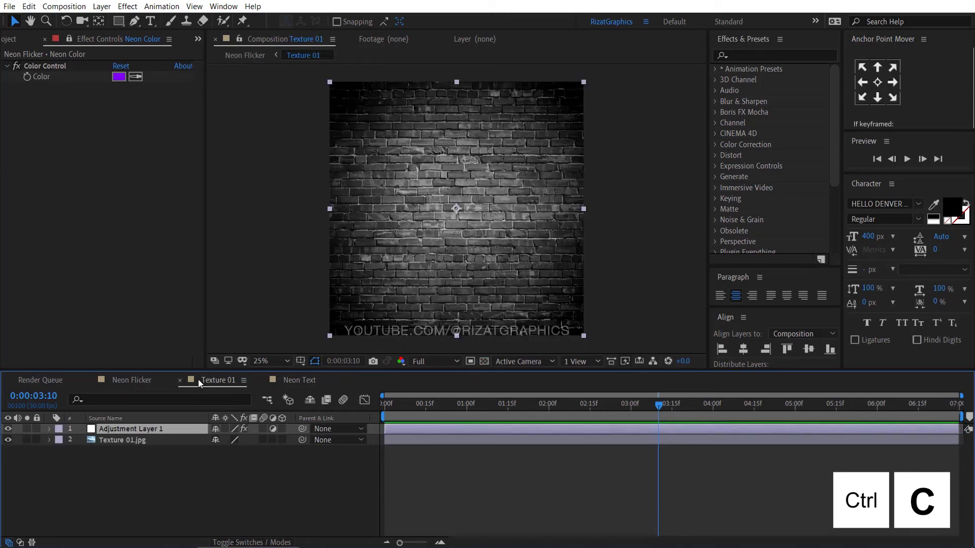
pyautogui.moveTo(401, 404); pyautogui.dragTo(361, 403)
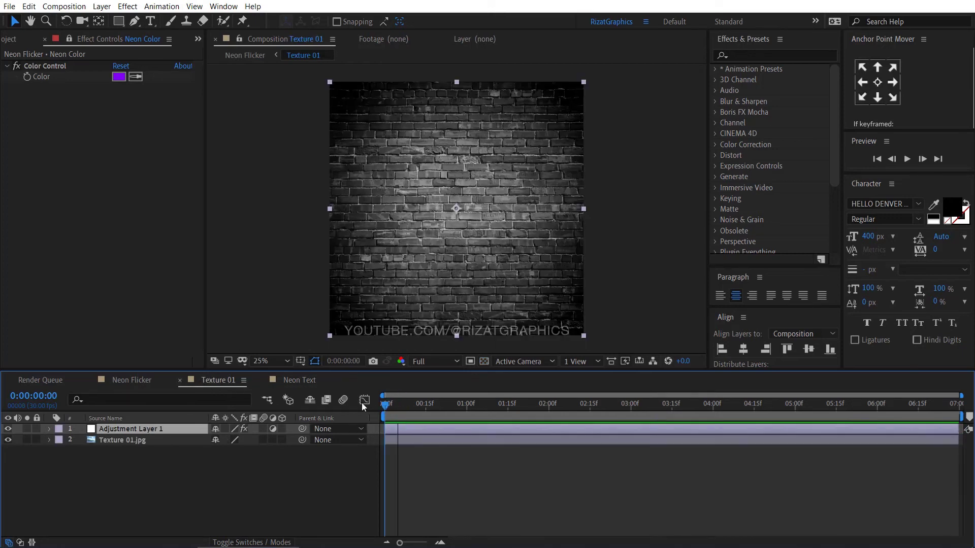
pyautogui.hotkey('ctrl', 'v')
# - Go to 0:00:02:27 in Texture 01 and set the pasted NEON Outlines layer's scale to 220%
pyautogui.moveTo(465, 408); pyautogui.dragTo(621, 410)
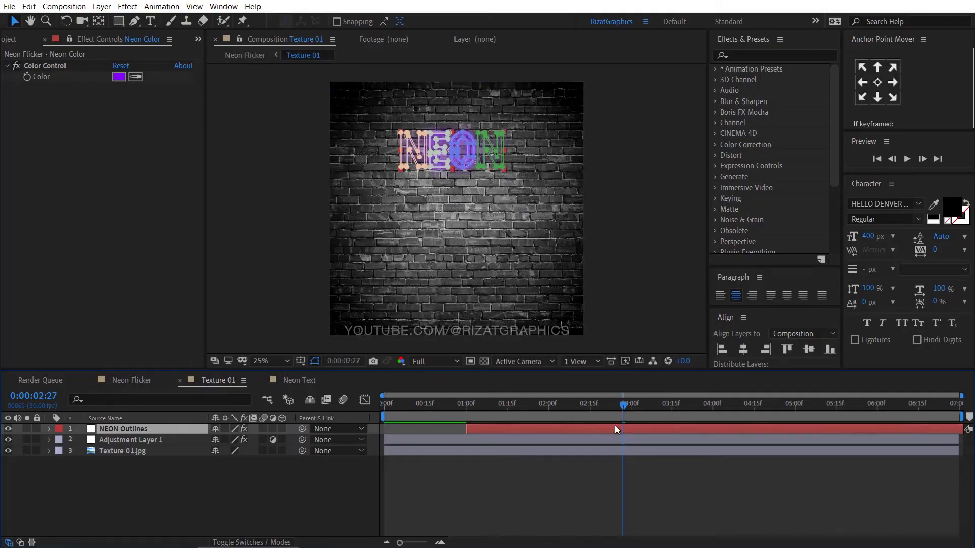
pyautogui.press('s')
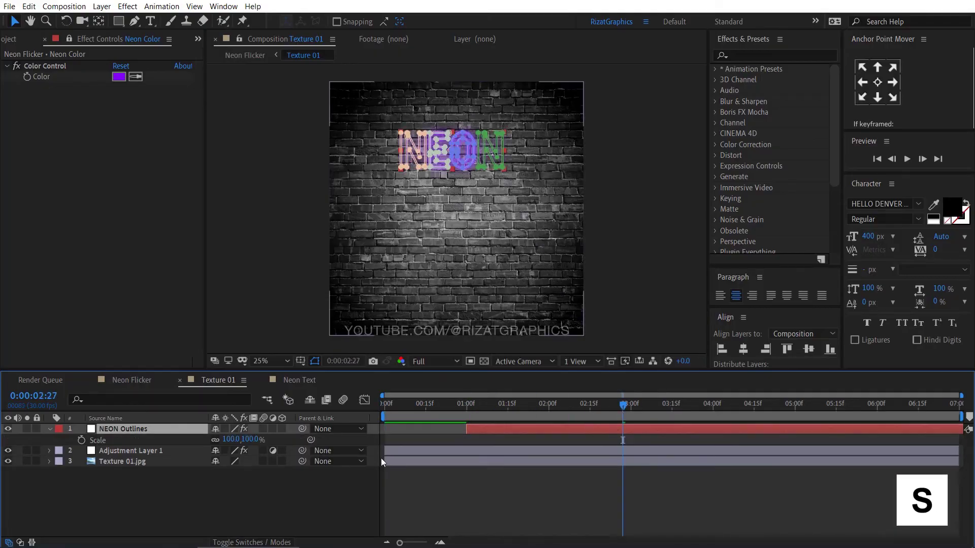
pyautogui.click(233, 440)
pyautogui.write('22')
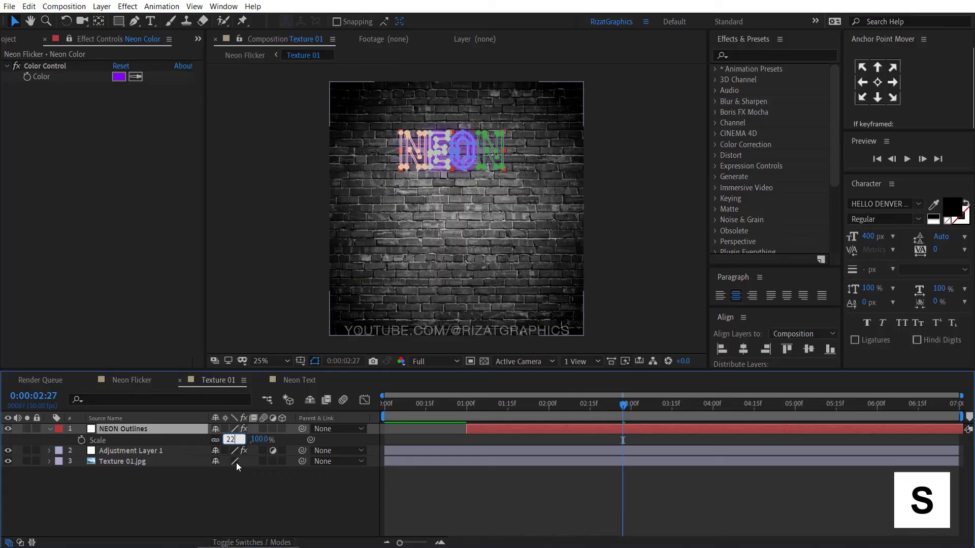
pyautogui.write('0')
pyautogui.press('Return')
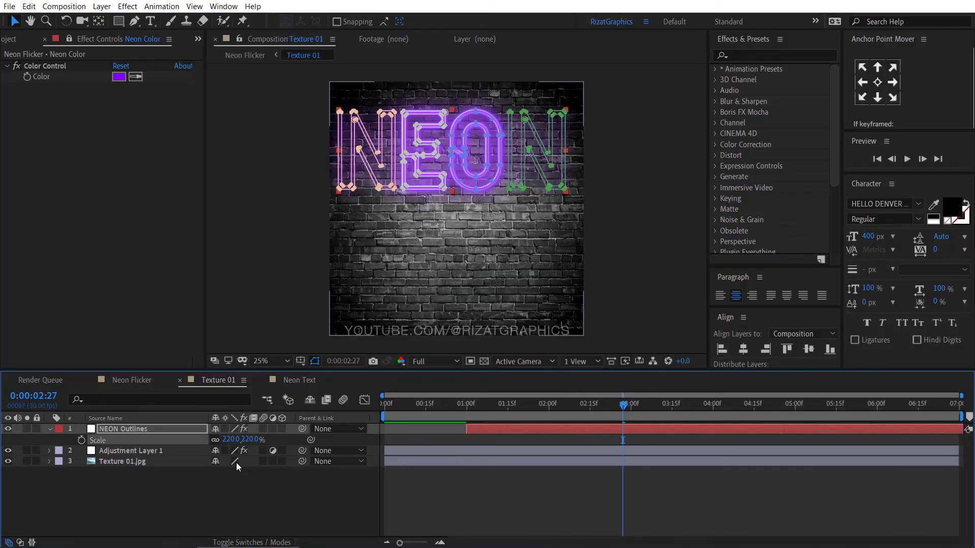
# - Center the NEON Outlines layer horizontally and vertically in the Texture 01 composition, and go to 0:00:05:27
pyautogui.click(743, 350)
pyautogui.click(808, 350)
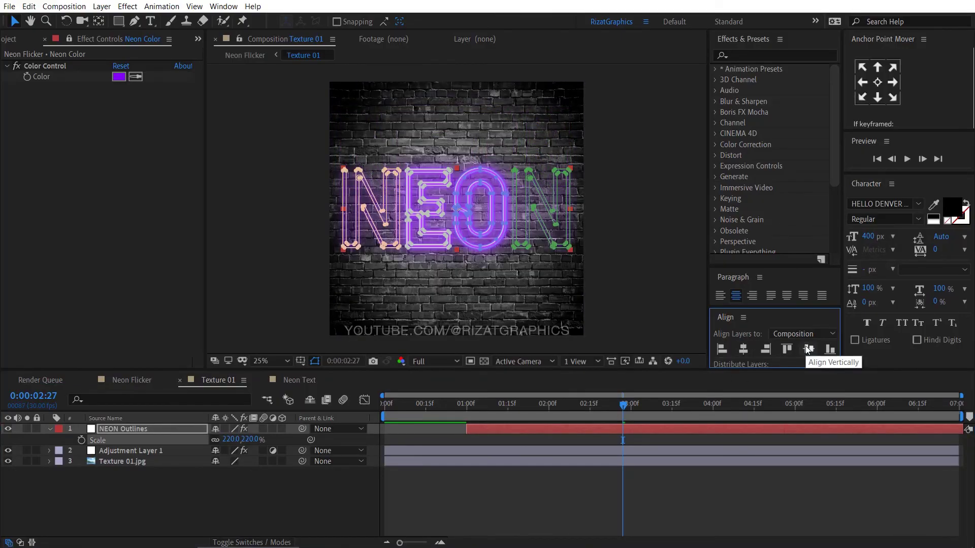
pyautogui.click(789, 406)
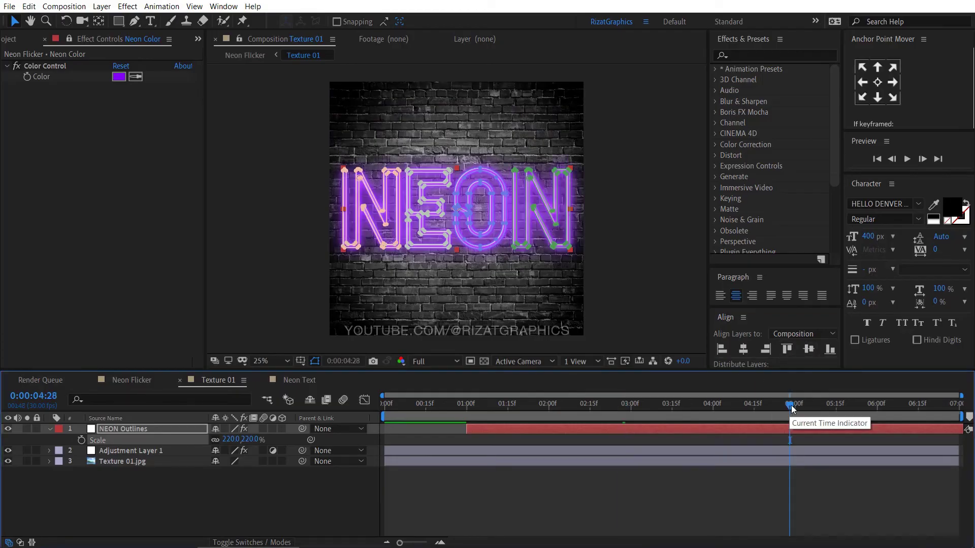
pyautogui.click(869, 408)
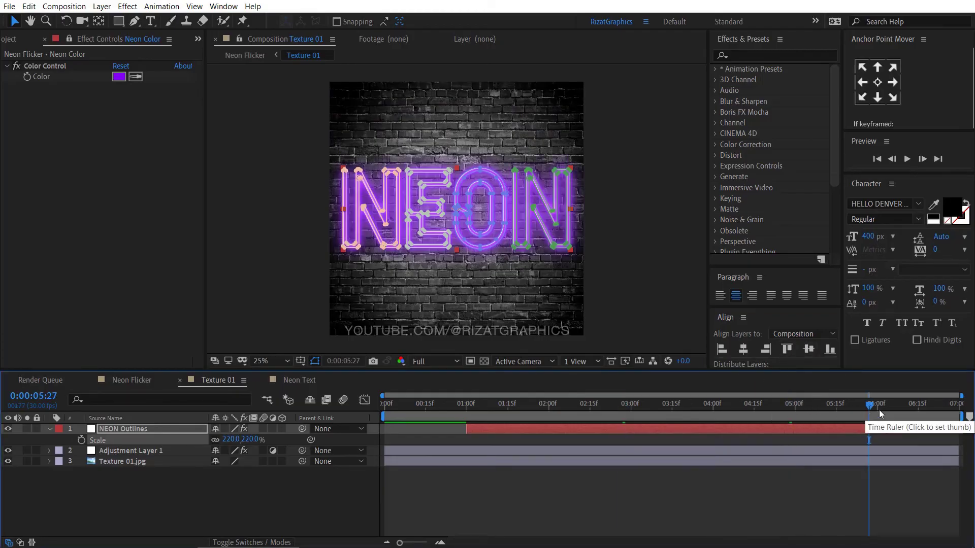
# - Apply Fast Box Blur to the NEON Outlines layer in Texture 01 with a Blur Radius of 50 and 30 iterations
pyautogui.click(759, 55)
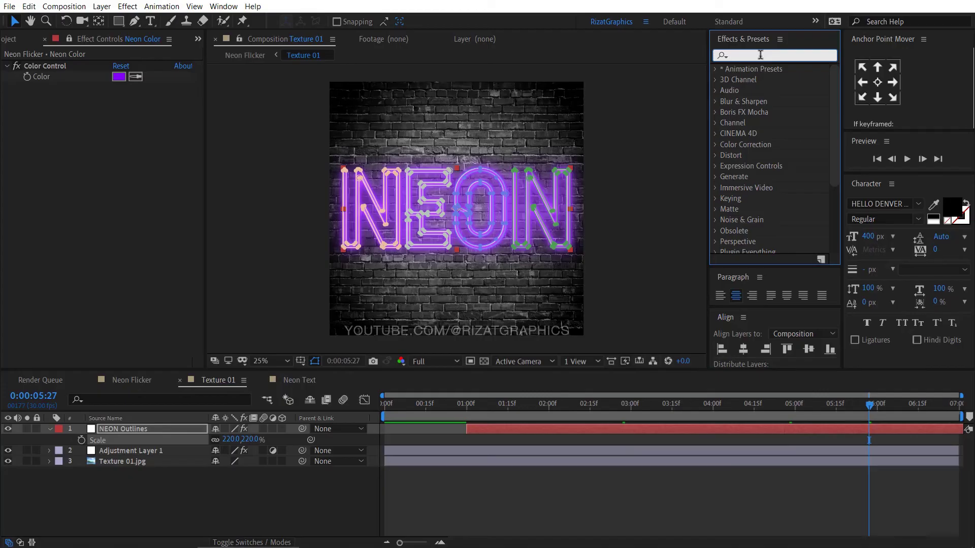
pyautogui.write('fass')
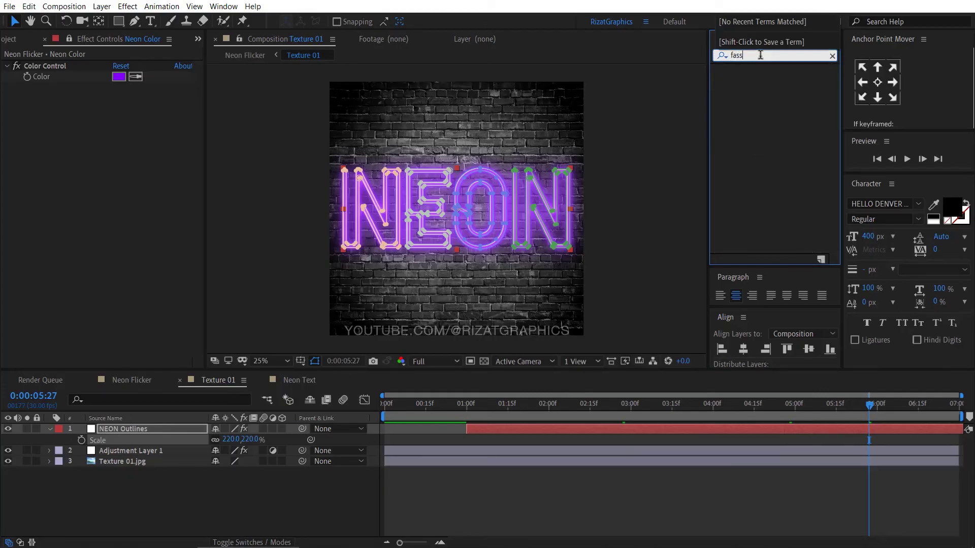
pyautogui.press('BackSpace')
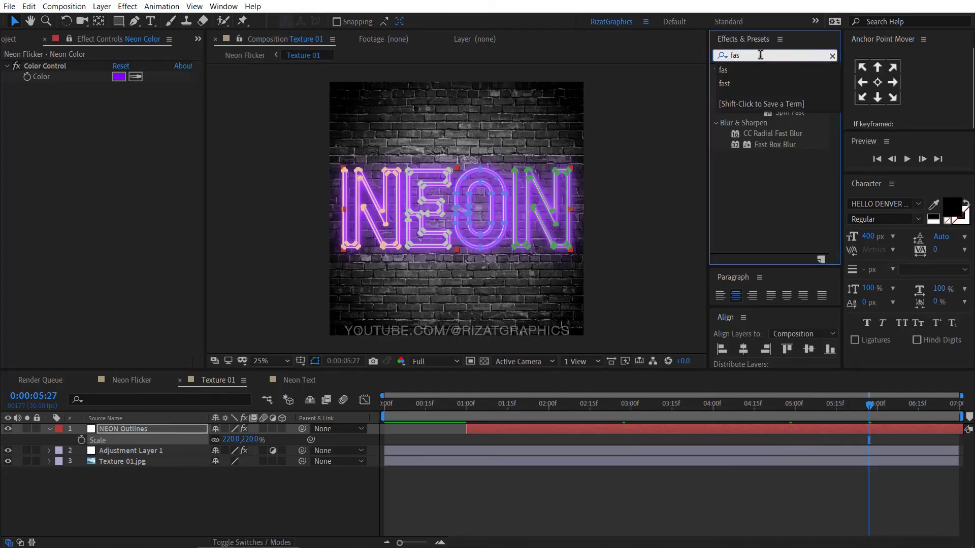
pyautogui.moveTo(775, 144); pyautogui.dragTo(156, 430)
pyautogui.click(119, 330)
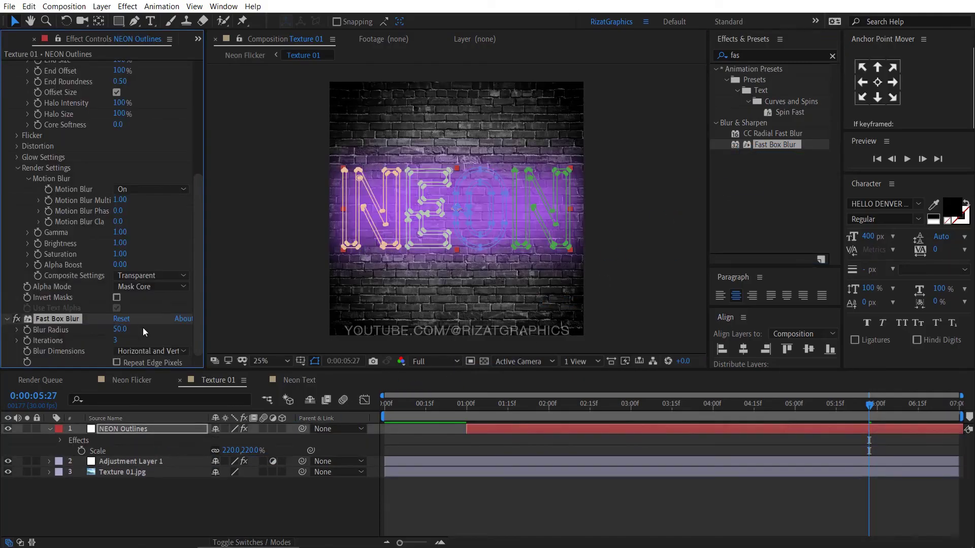
pyautogui.click(139, 340)
pyautogui.write('30')
pyautogui.press('Return')
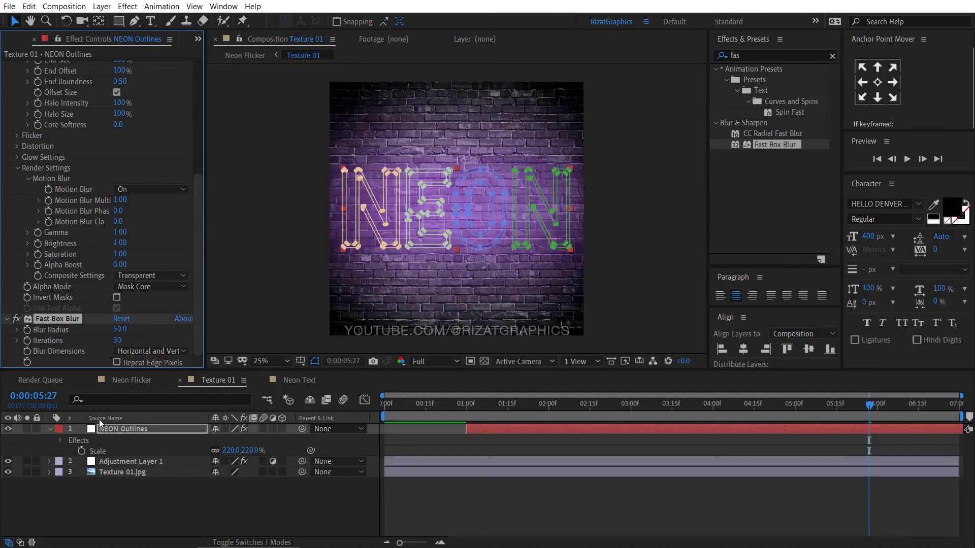
# - Collapse the NEON Outlines layer in Texture 01 and set its blending mode to Hard Light
pyautogui.click(49, 429)
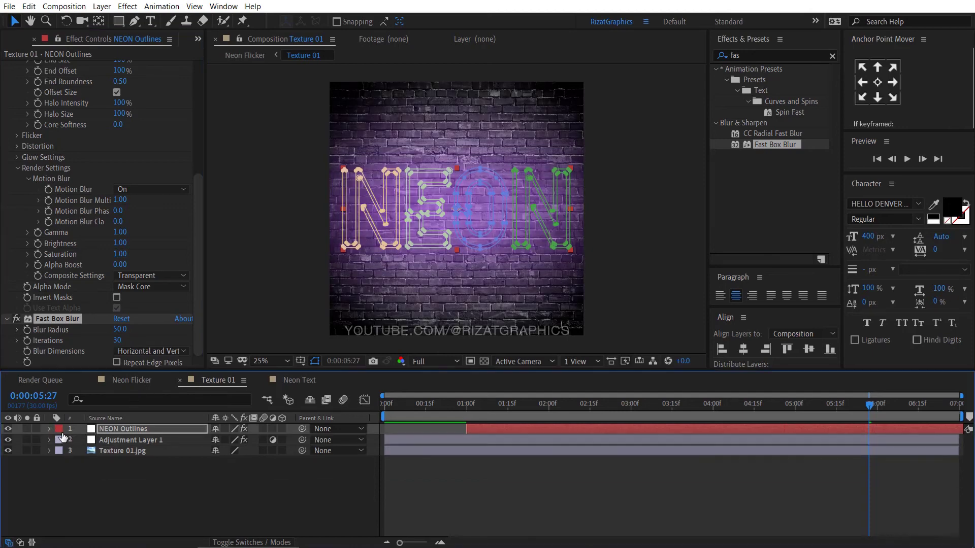
pyautogui.click(141, 431)
pyautogui.click(237, 540)
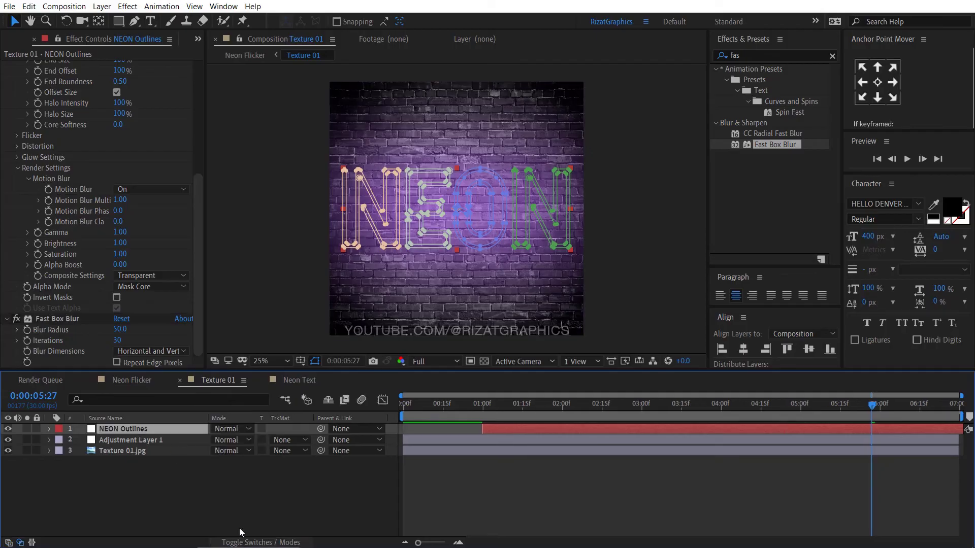
pyautogui.click(233, 429)
pyautogui.click(272, 327)
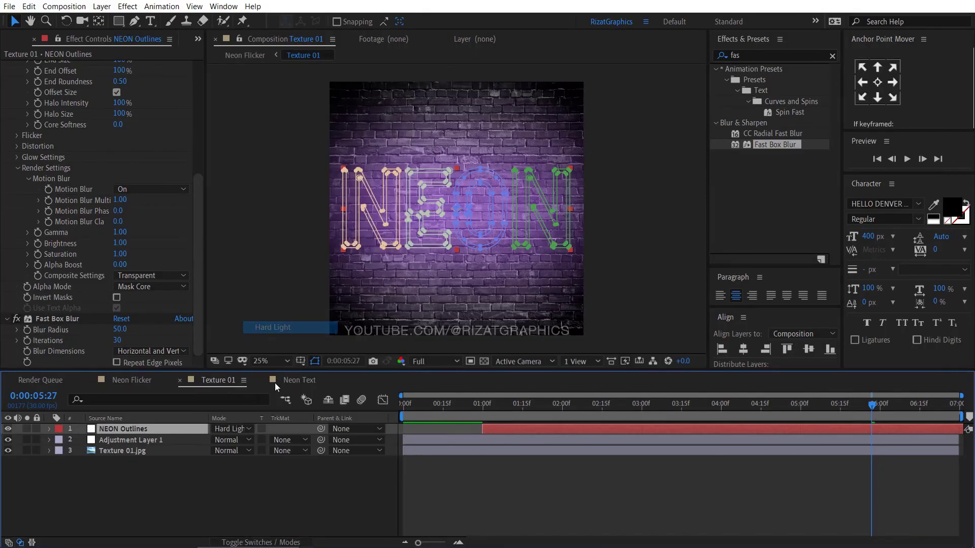
pyautogui.click(238, 474)
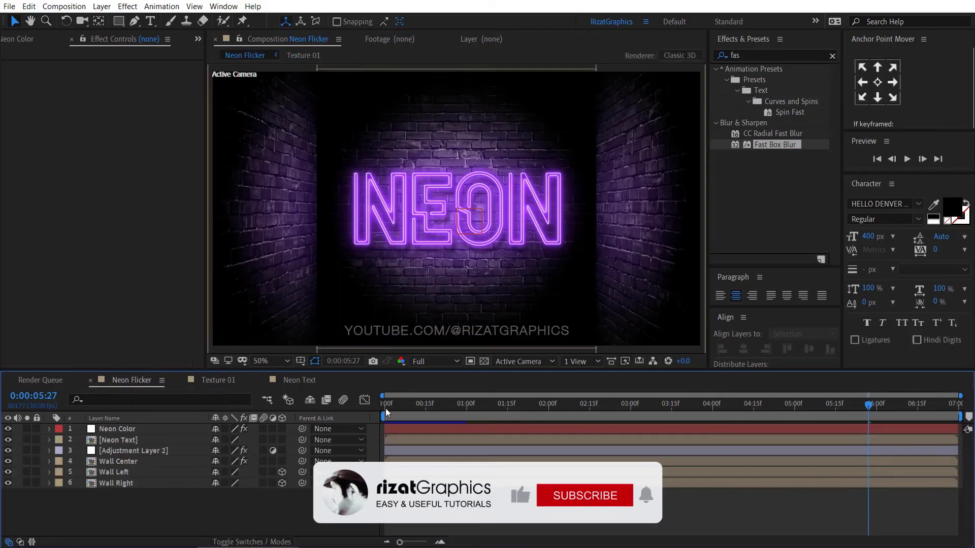
# - At 0:00:01:01, copy NEON Outlines from Neon Text into Neon Flicker and place it directly below the Neon Text layer
pyautogui.click(385, 408)
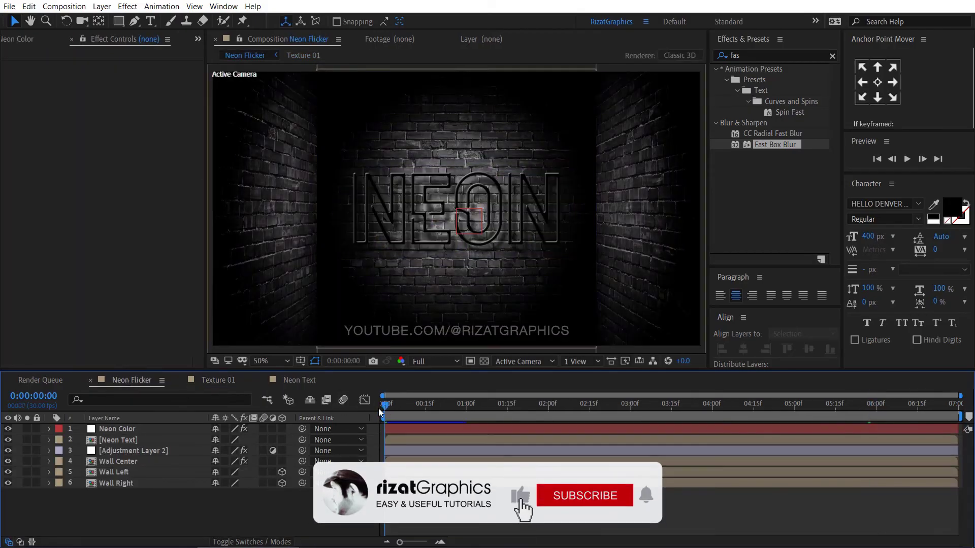
pyautogui.moveTo(379, 408); pyautogui.dragTo(472, 407)
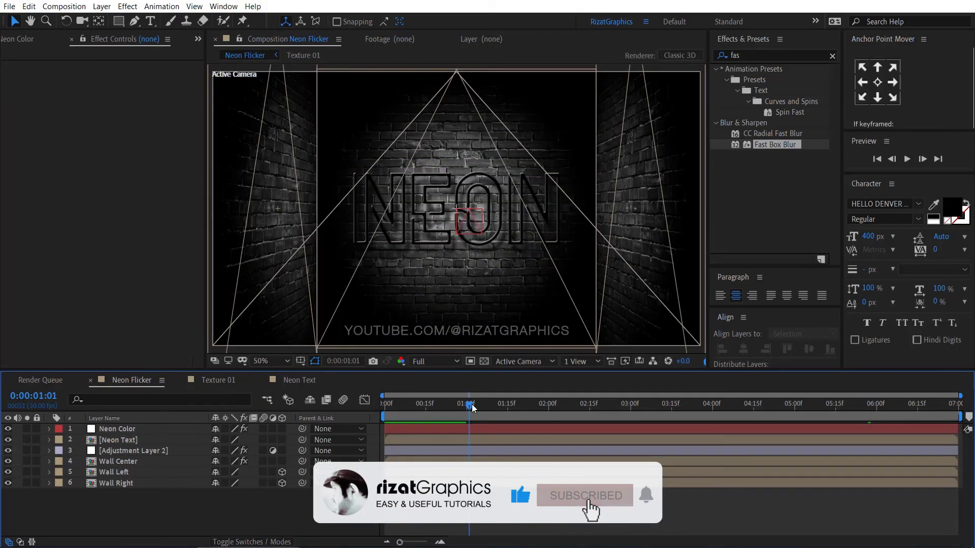
pyautogui.click(282, 382)
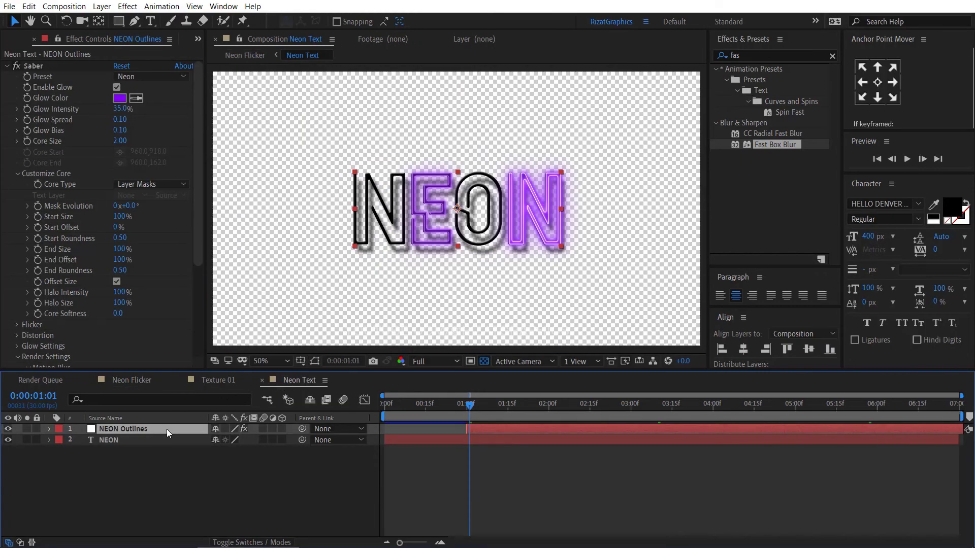
pyautogui.click(128, 380)
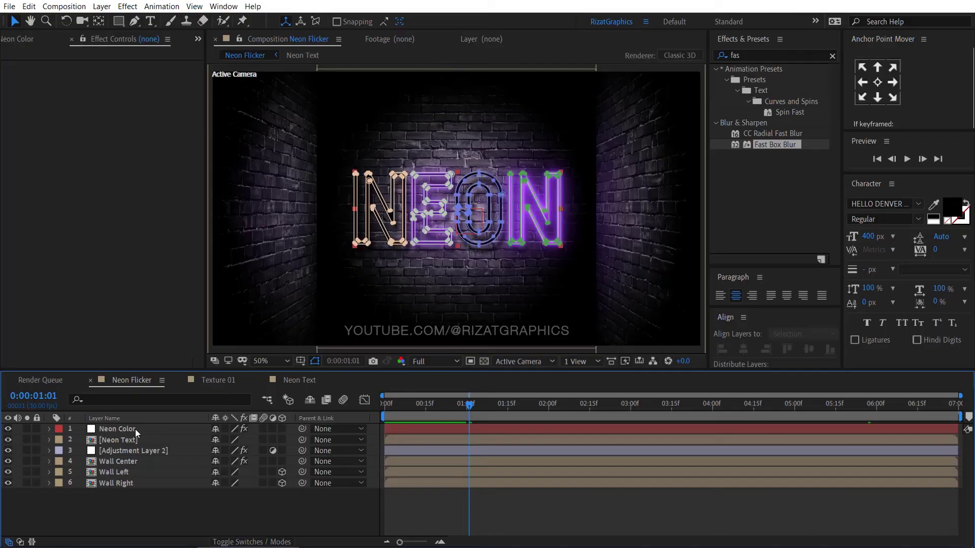
pyautogui.hotkey('ctrl', 'v')
pyautogui.moveTo(135, 430); pyautogui.dragTo(151, 453)
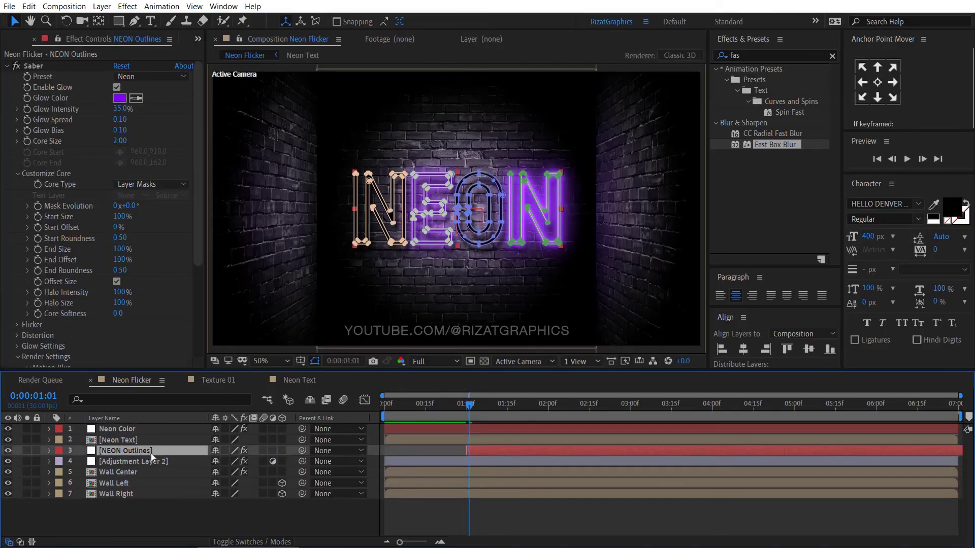
# - Set the blending mode of NEON Outlines in Neon Flicker to Hard Light and preview the animation
pyautogui.click(251, 541)
pyautogui.click(223, 452)
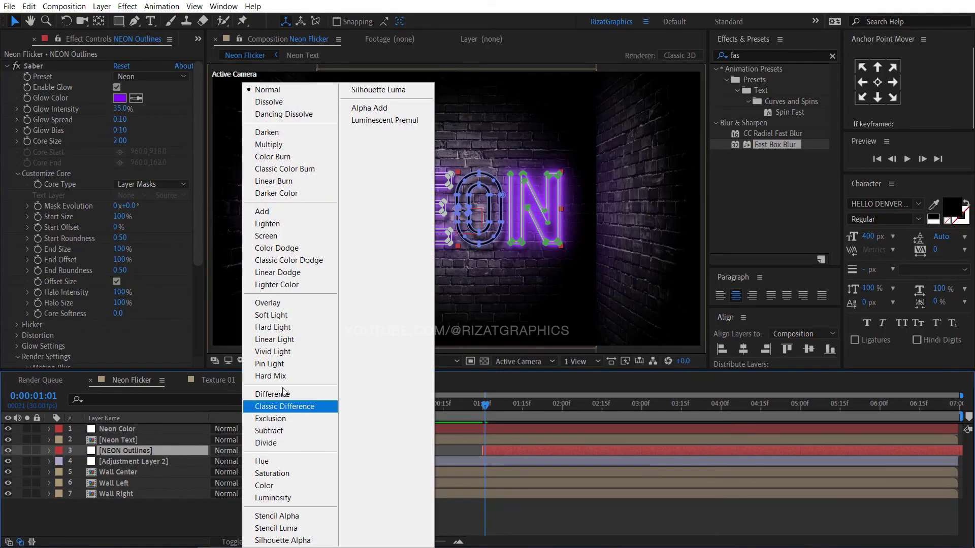
pyautogui.click(293, 328)
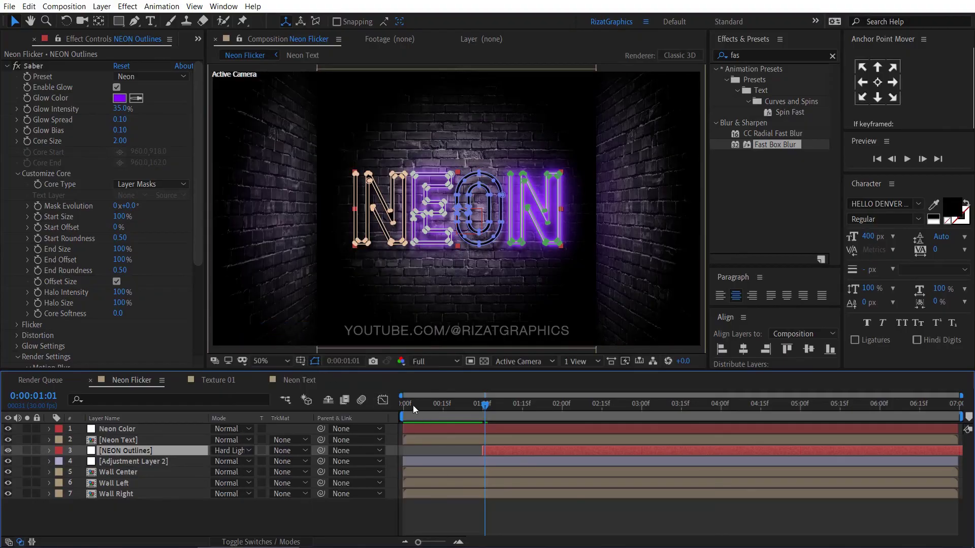
pyautogui.click(907, 160)
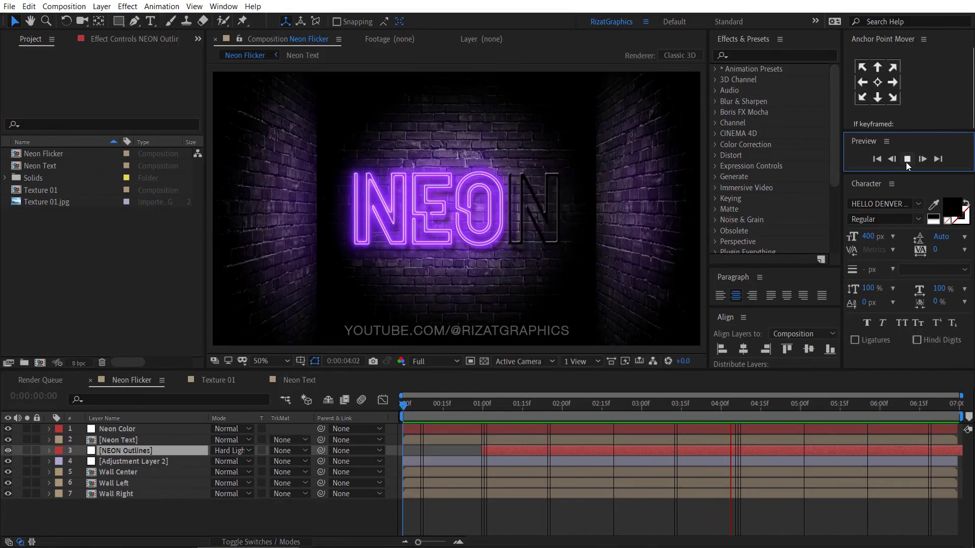
pyautogui.click(906, 159)
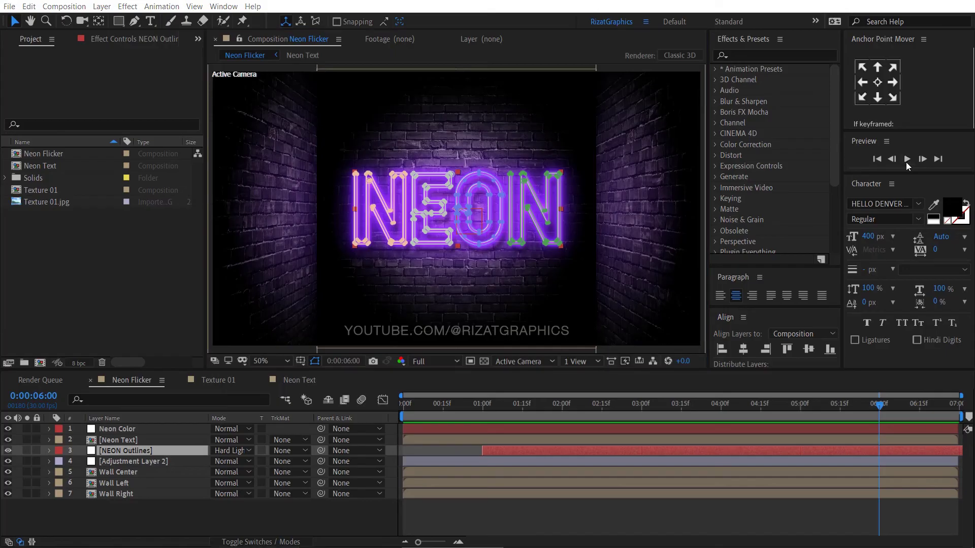
# - Import Texture 02.jpg, add it to the Texture 01 composition fitted to the frame, and return to Neon Flicker
pyautogui.doubleClick(157, 470)
pyautogui.moveTo(59, 260); pyautogui.dragTo(108, 453)
pyautogui.hotkey('ctrl', 'alt', 'f')
pyautogui.click(128, 380)
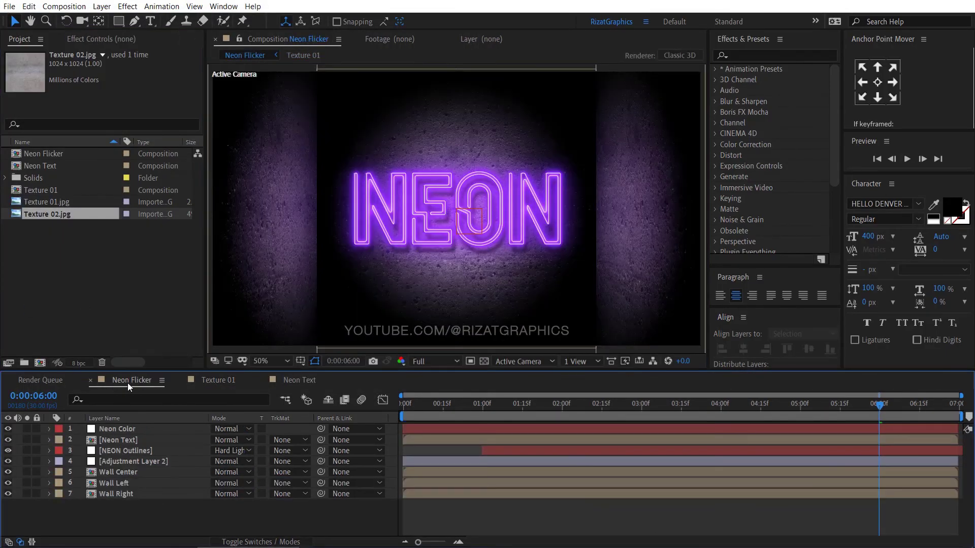
# - Change the Neon Color layer's Color Control from purple to orange
pyautogui.click(117, 429)
pyautogui.click(119, 76)
pyautogui.moveTo(822, 174); pyautogui.dragTo(823, 286)
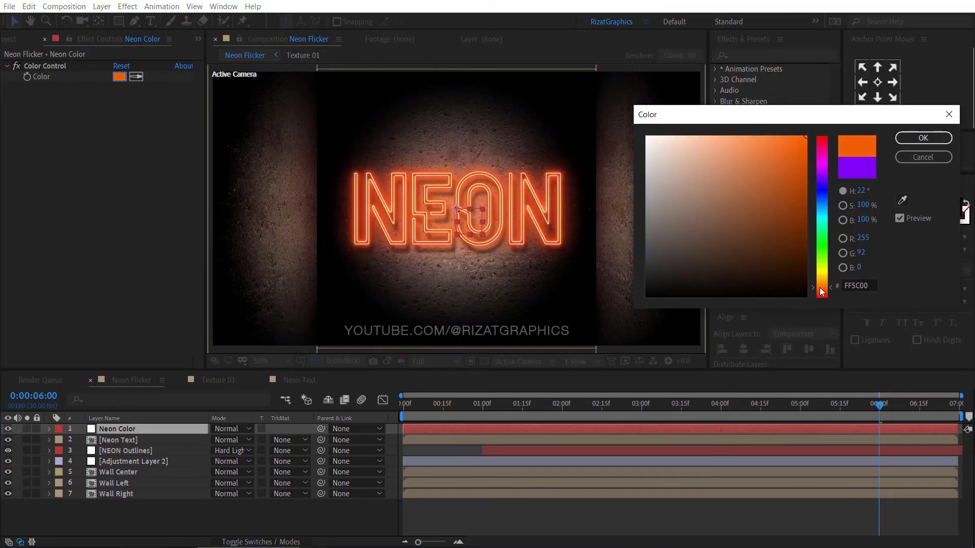
pyautogui.press('Return')
# - Go to 0:00:00:00 in Neon Flicker, deselect all layers, and preview the recoloured animation
pyautogui.moveTo(410, 406); pyautogui.dragTo(395, 405)
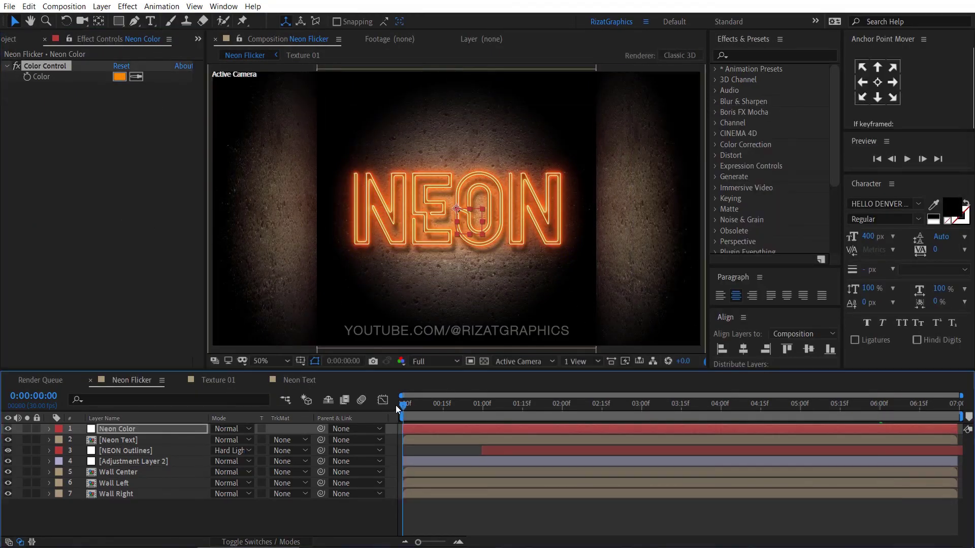
pyautogui.click(9, 42)
pyautogui.click(196, 508)
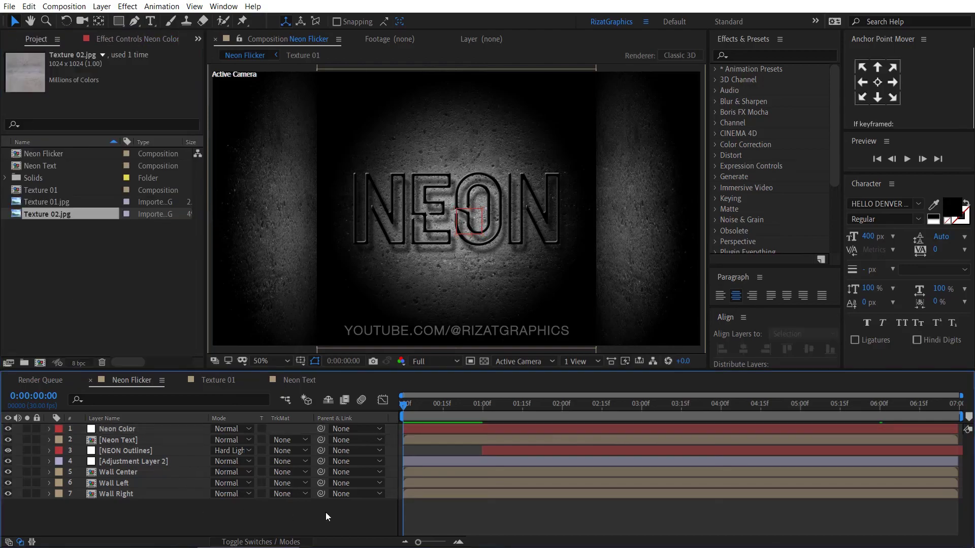
pyautogui.click(907, 159)
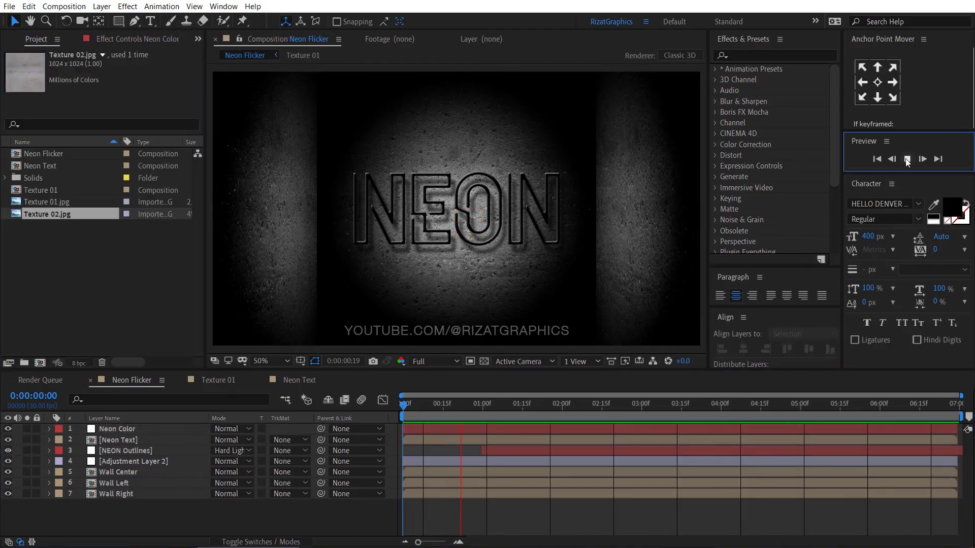